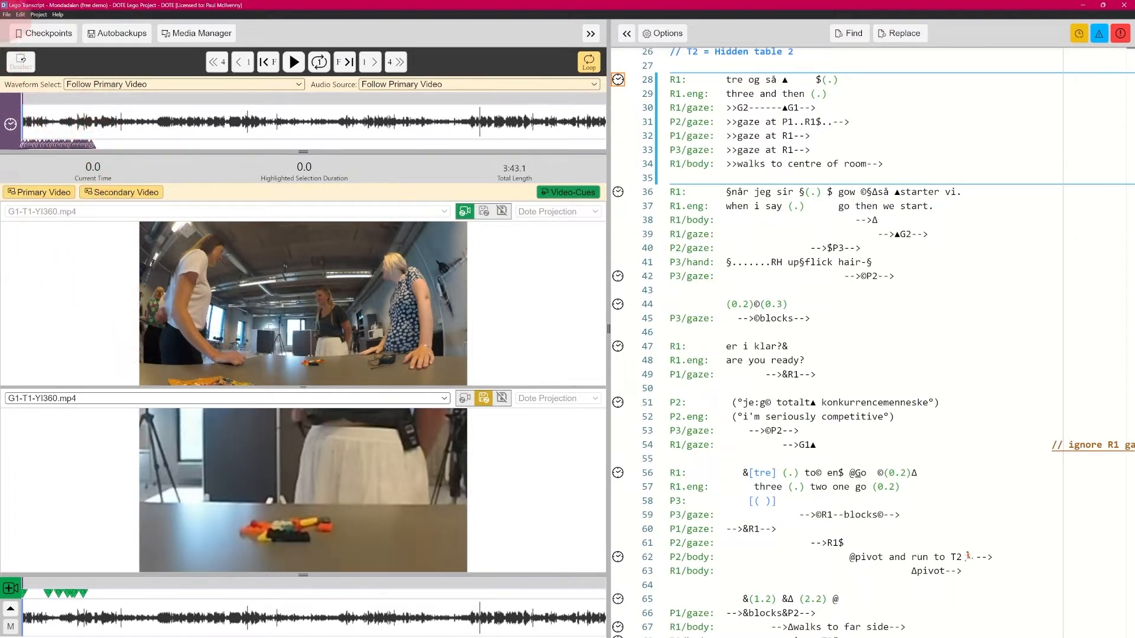
left_click(7, 14)
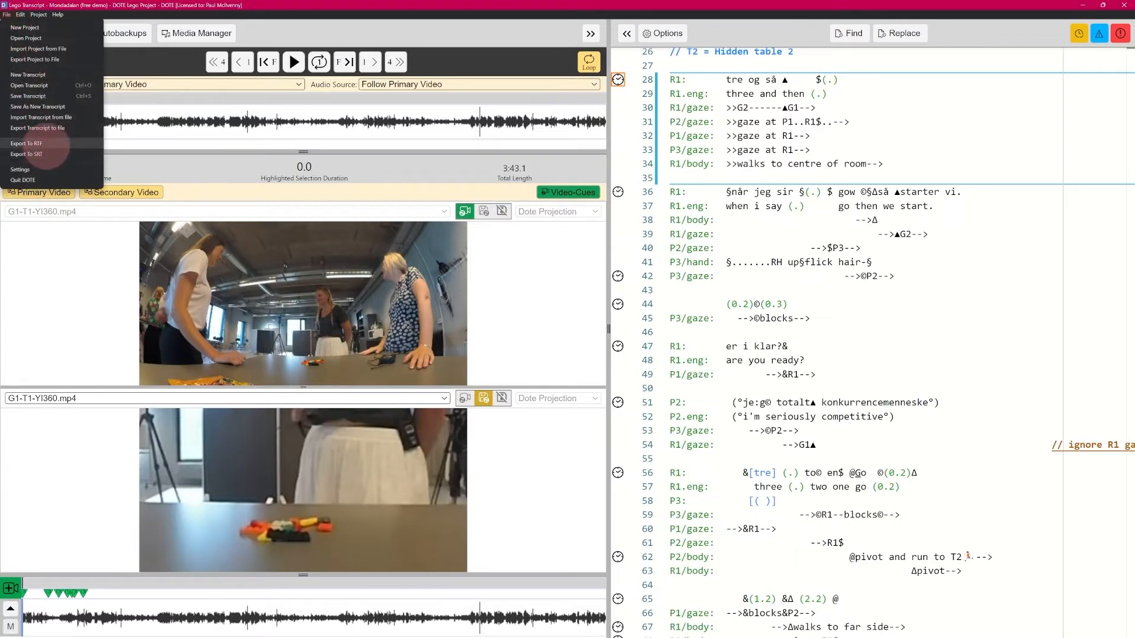
left_click(27, 143)
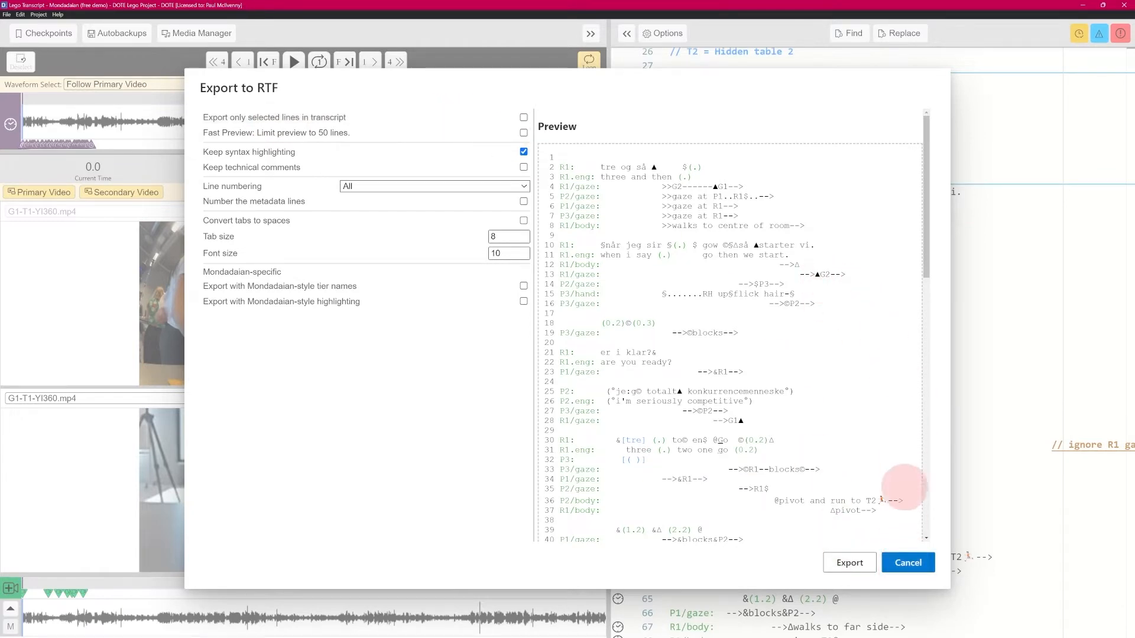
left_click(908, 561)
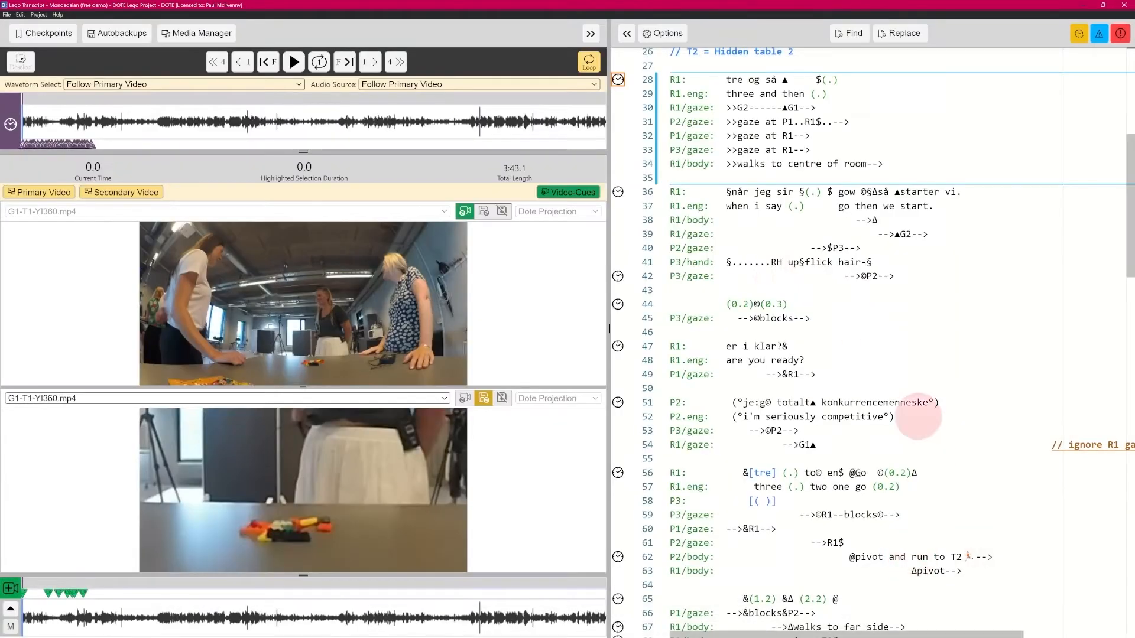
Select transcript lines 28 to 42 and open the RTF export settings
left_click(672, 78)
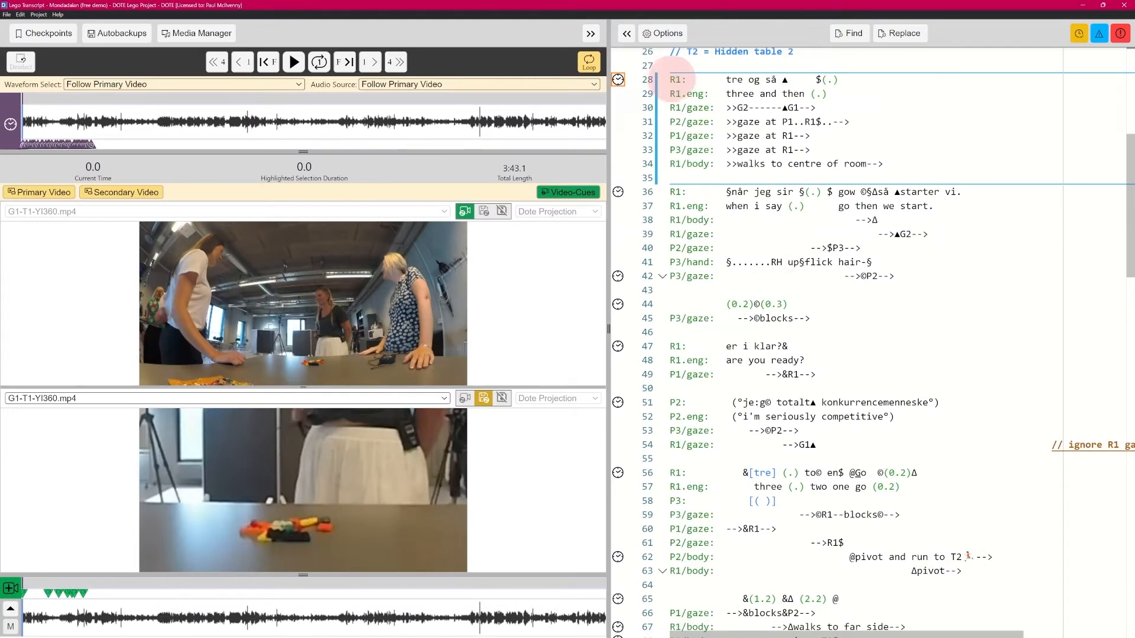
left_click_drag(672, 77, 923, 271)
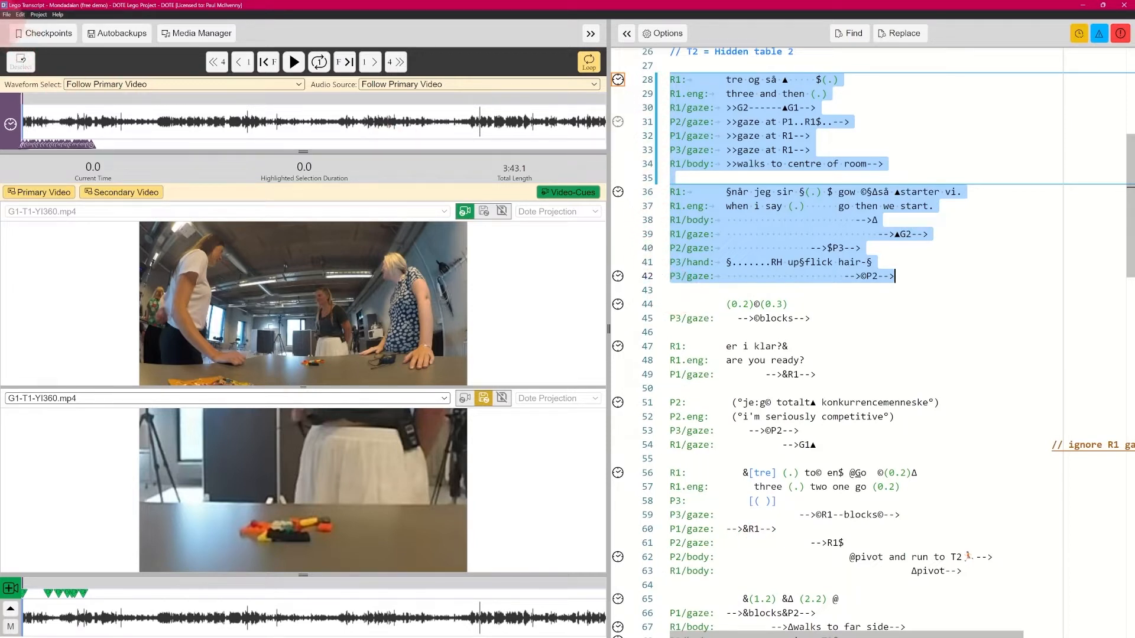
left_click(7, 14)
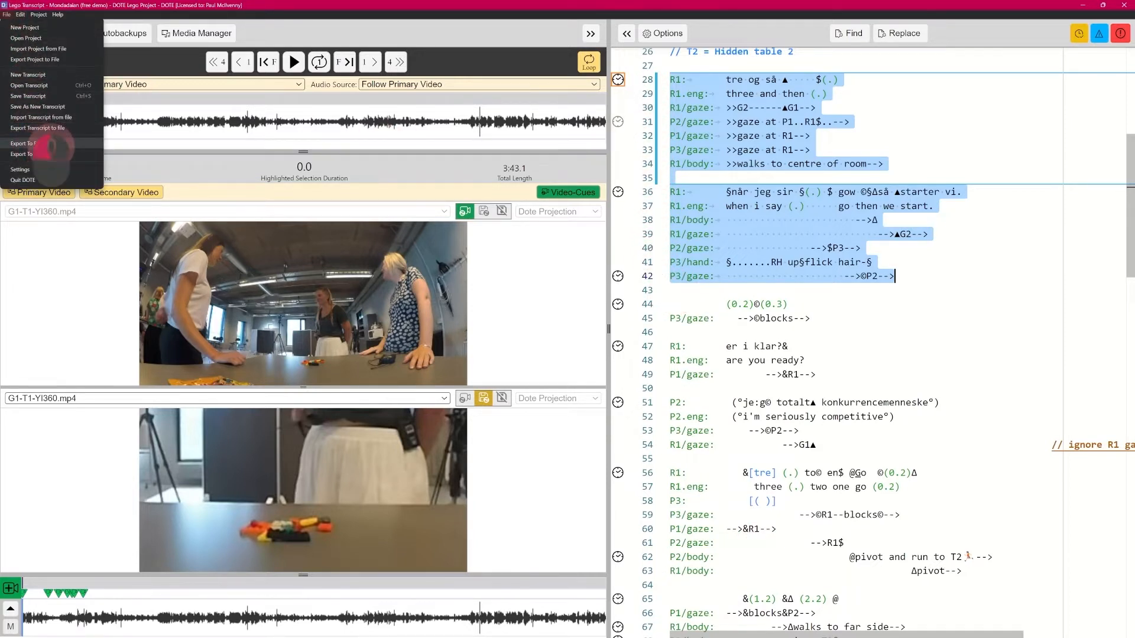
left_click(62, 151)
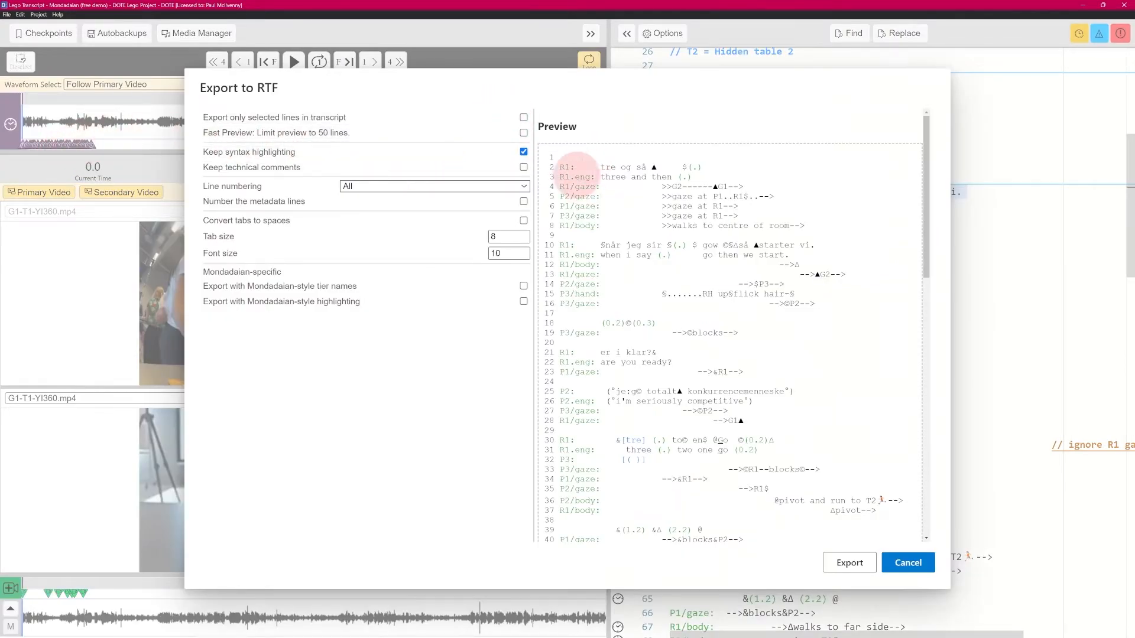
Try restricting the RTF export to only the selected lines and restore the full transcript export
left_click(523, 117)
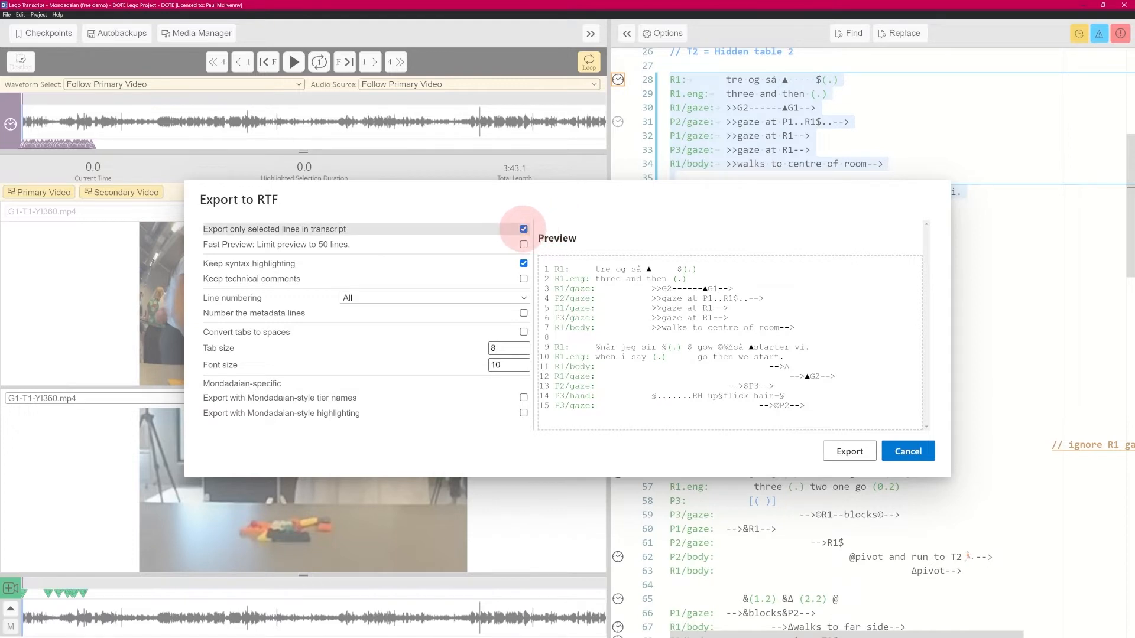
left_click(523, 228)
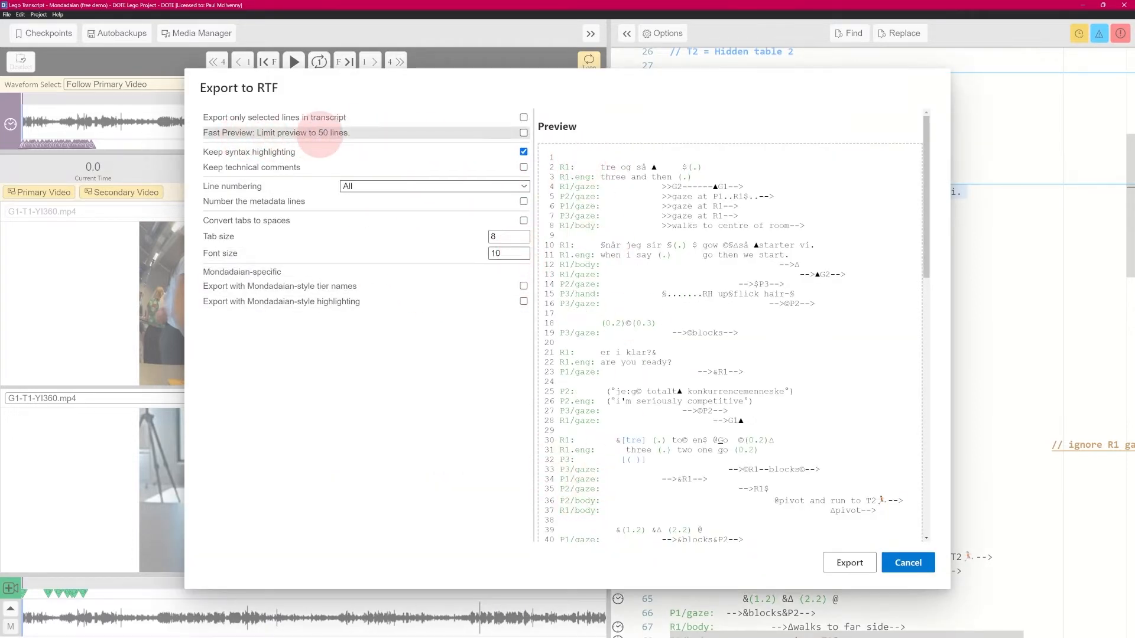
Enable Fast Preview to limit the export preview to 50 lines
left_click_drag(926, 236, 965, 165)
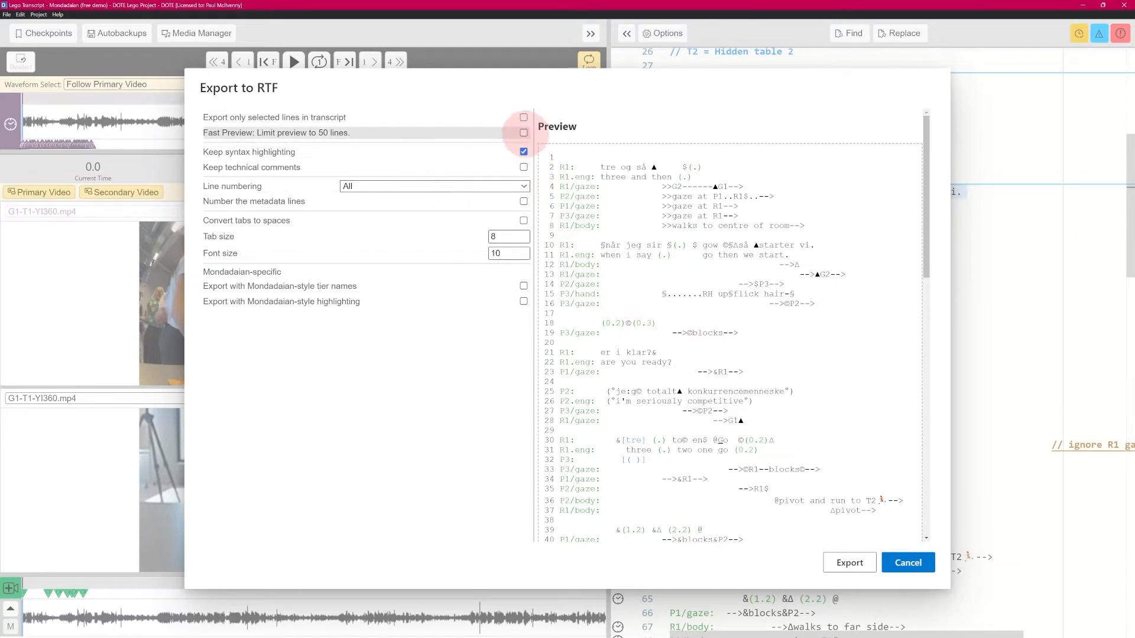
left_click(523, 133)
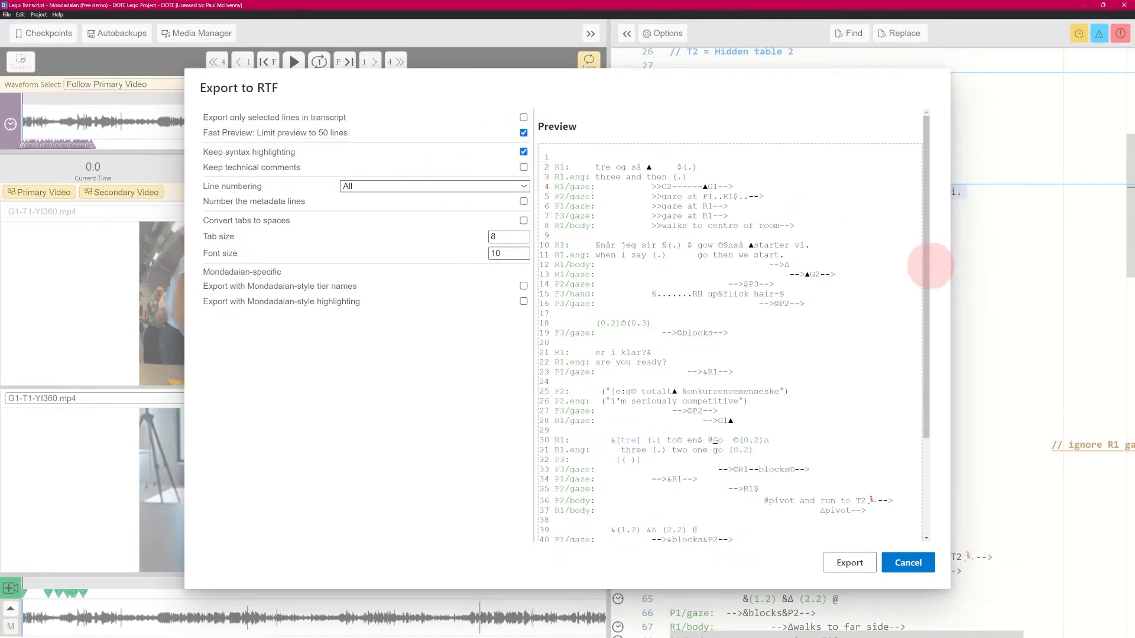
left_click_drag(925, 272, 942, 203)
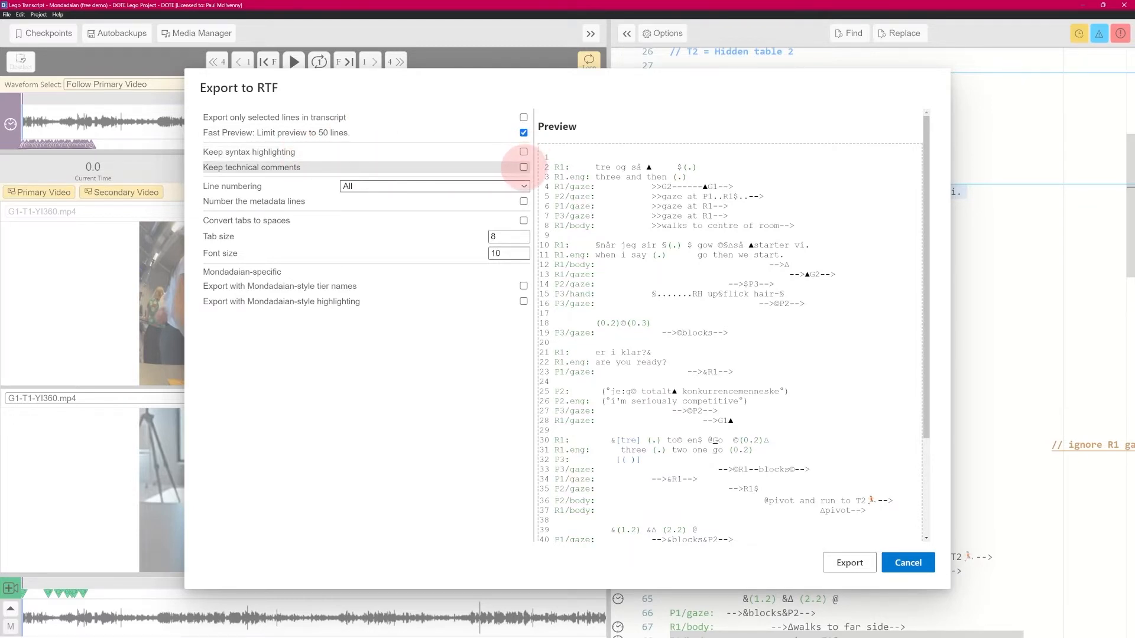
Try the export with technical comments kept and syntax highlighting off, and restore both options
left_click(524, 168)
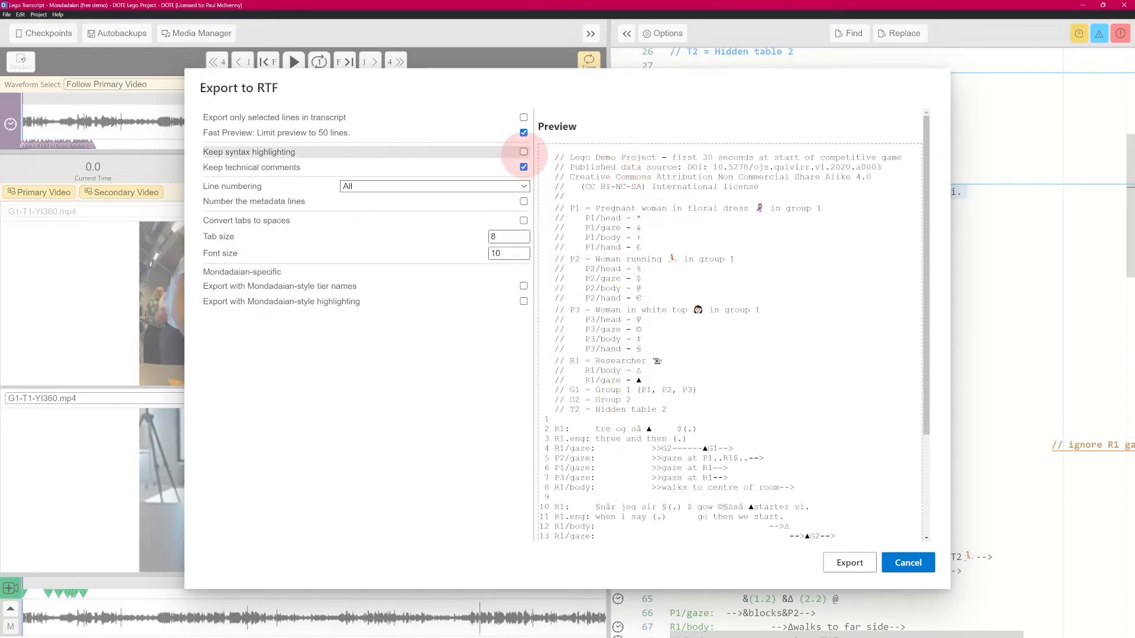
left_click(524, 151)
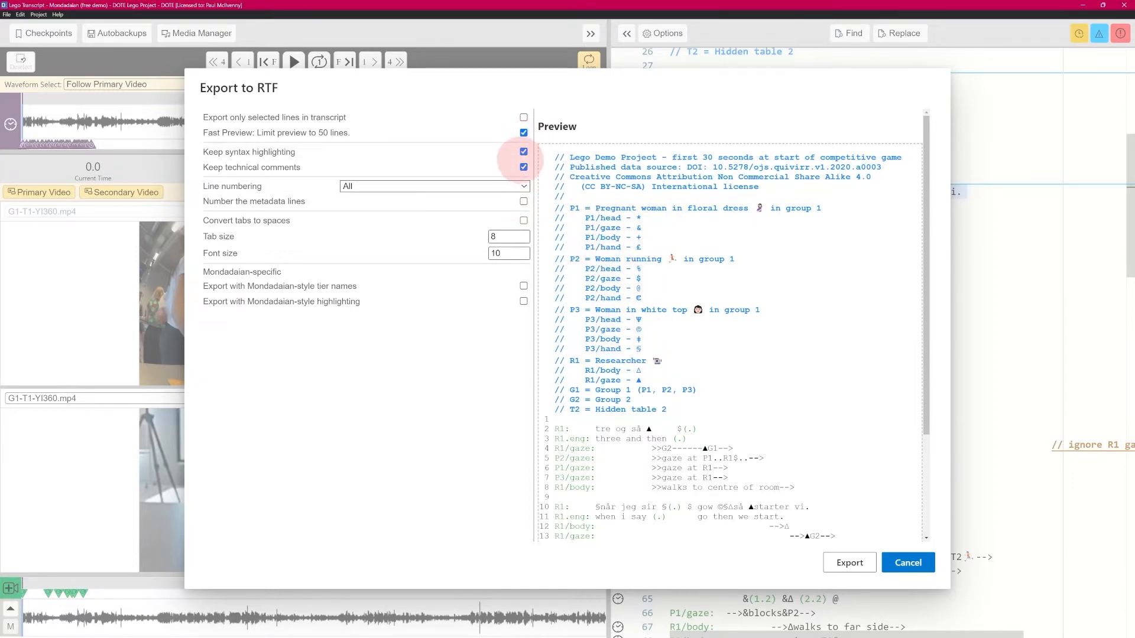
left_click(524, 167)
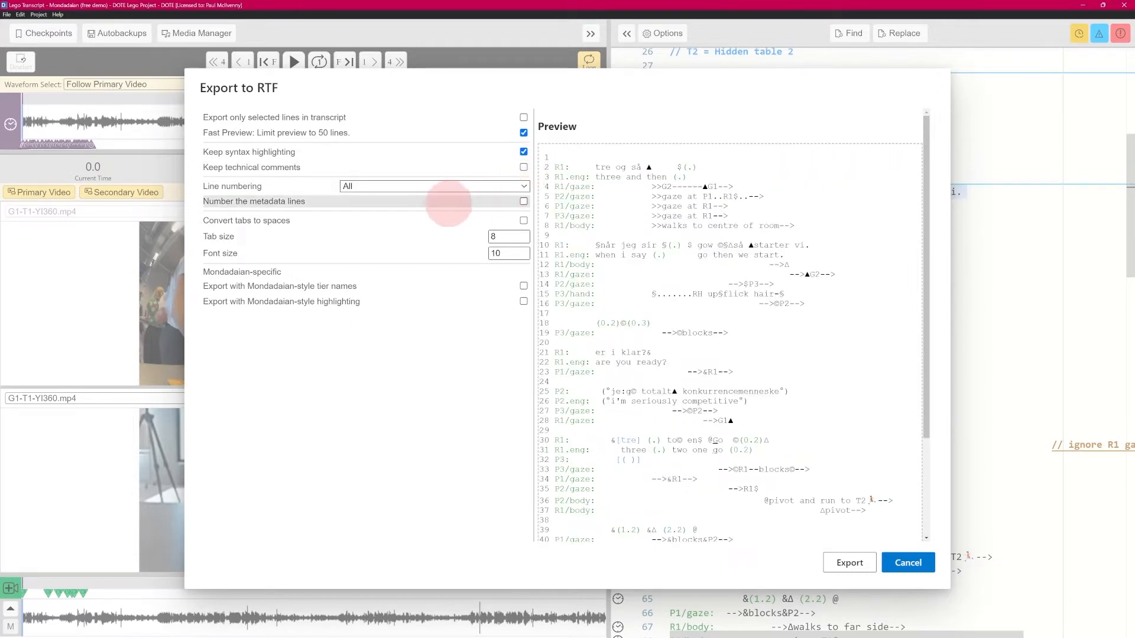
Compare the line numbering modes None and Only primary lines, and settle on Only first instance of consecutive primary lines
left_click(417, 186)
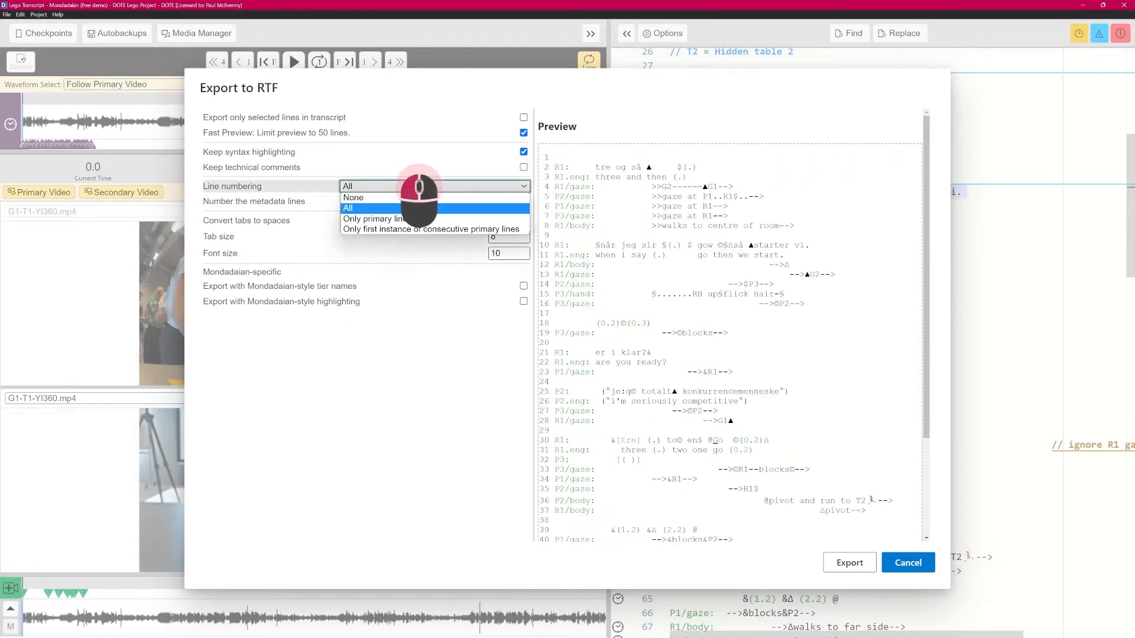
left_click(399, 196)
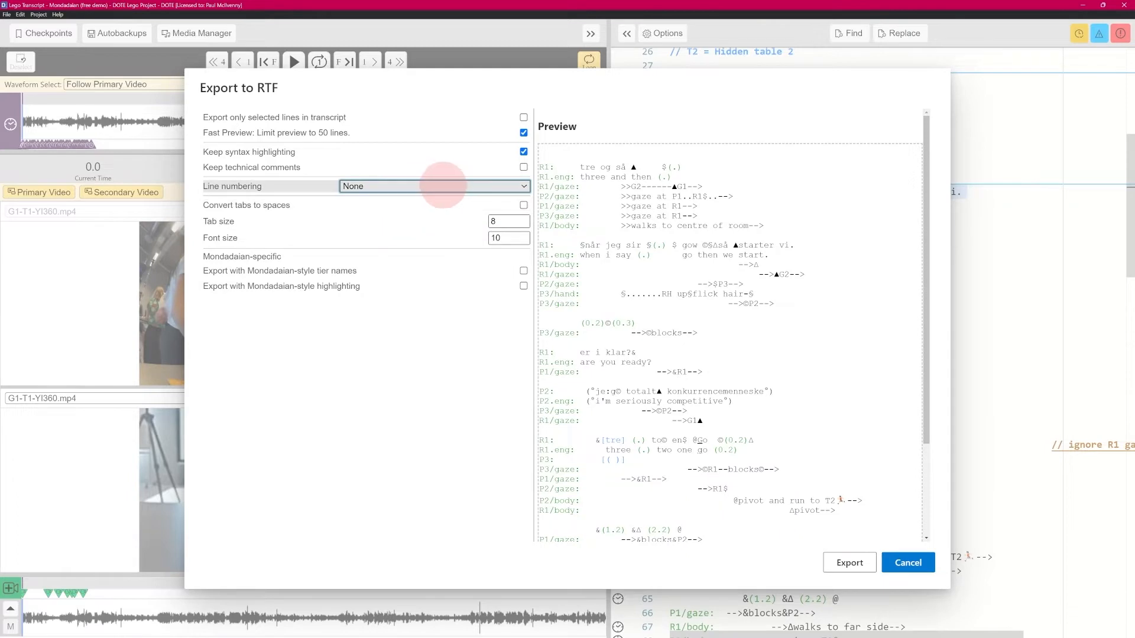
left_click(442, 187)
left_click(414, 218)
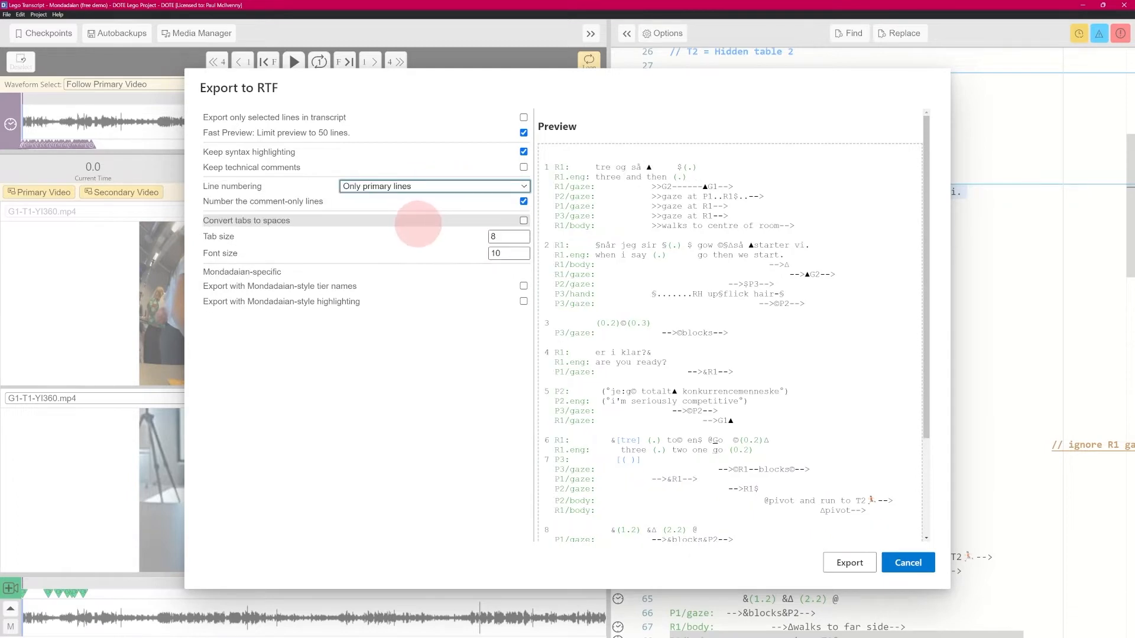
left_click(430, 187)
left_click(430, 229)
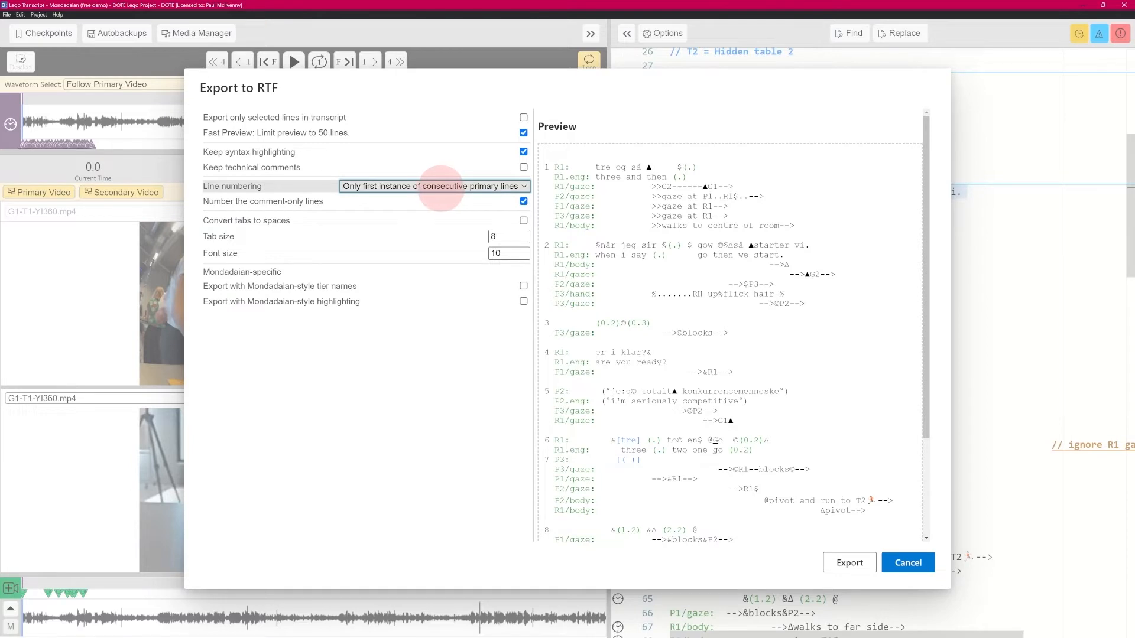
left_click(437, 187)
left_click(417, 217)
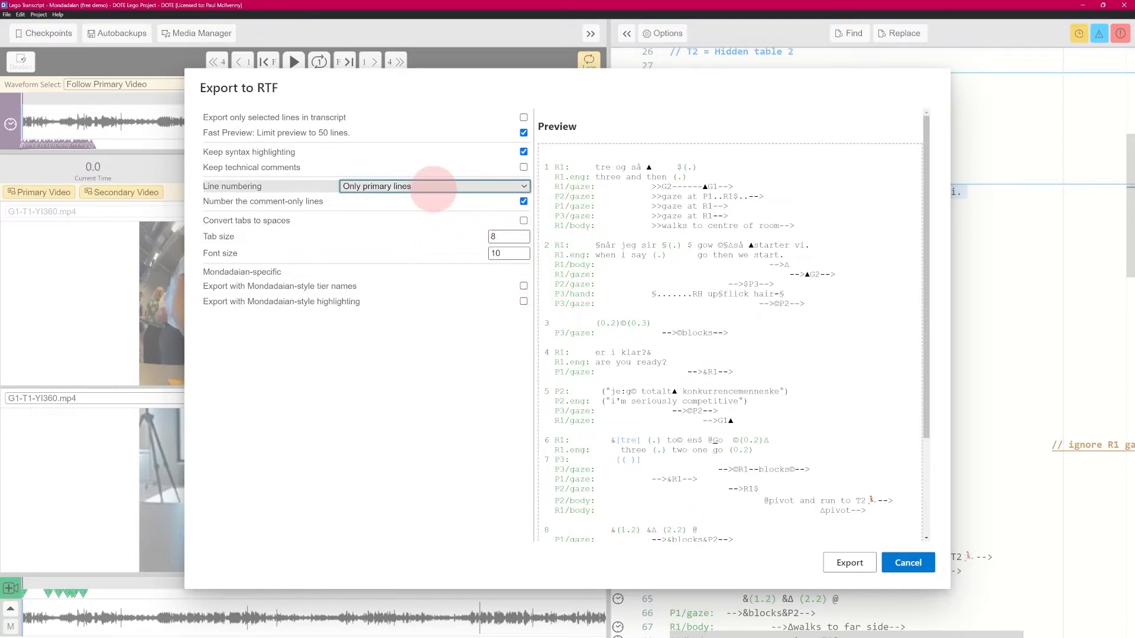
left_click(425, 187)
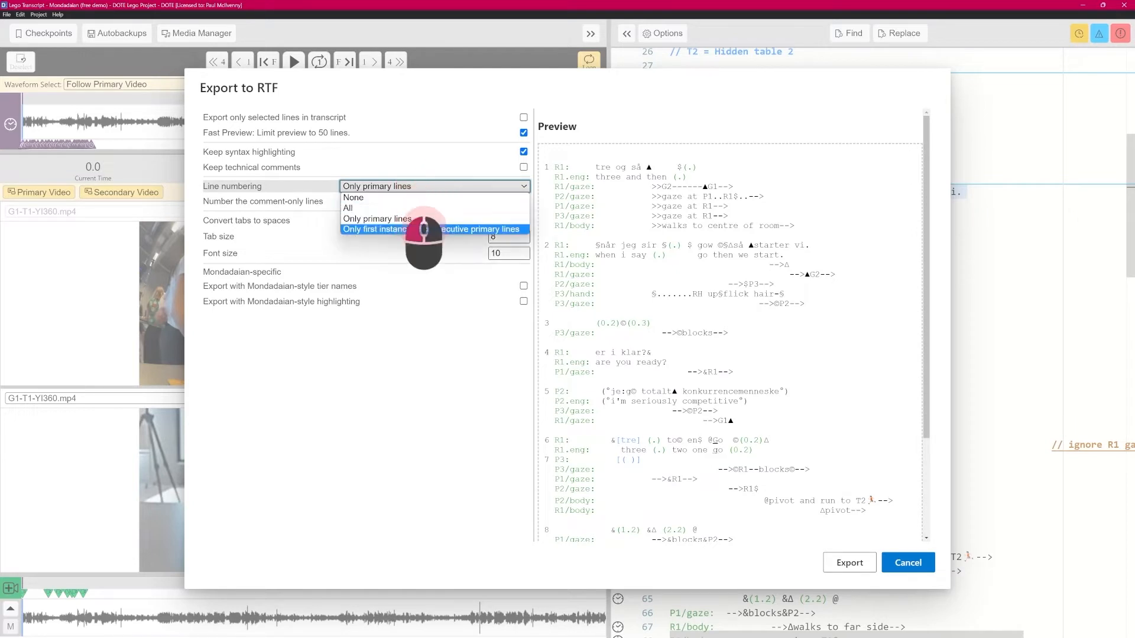
left_click(429, 229)
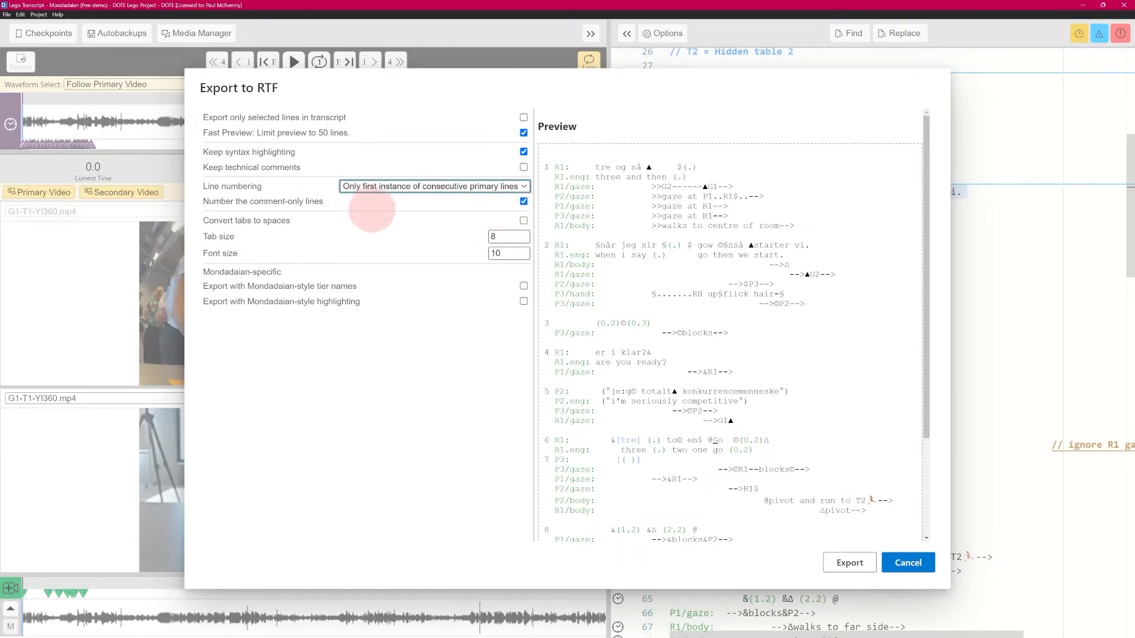
Try leaving comment-only lines unnumbered and converting tabs to spaces, restoring both options after checking the preview
left_click(524, 201)
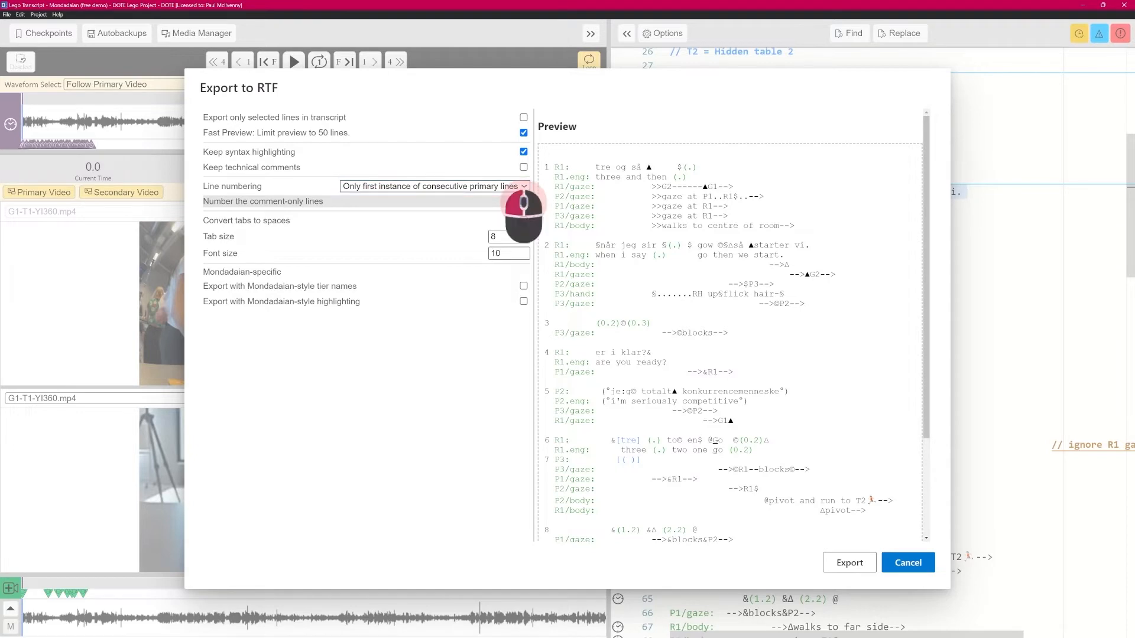
left_click(524, 201)
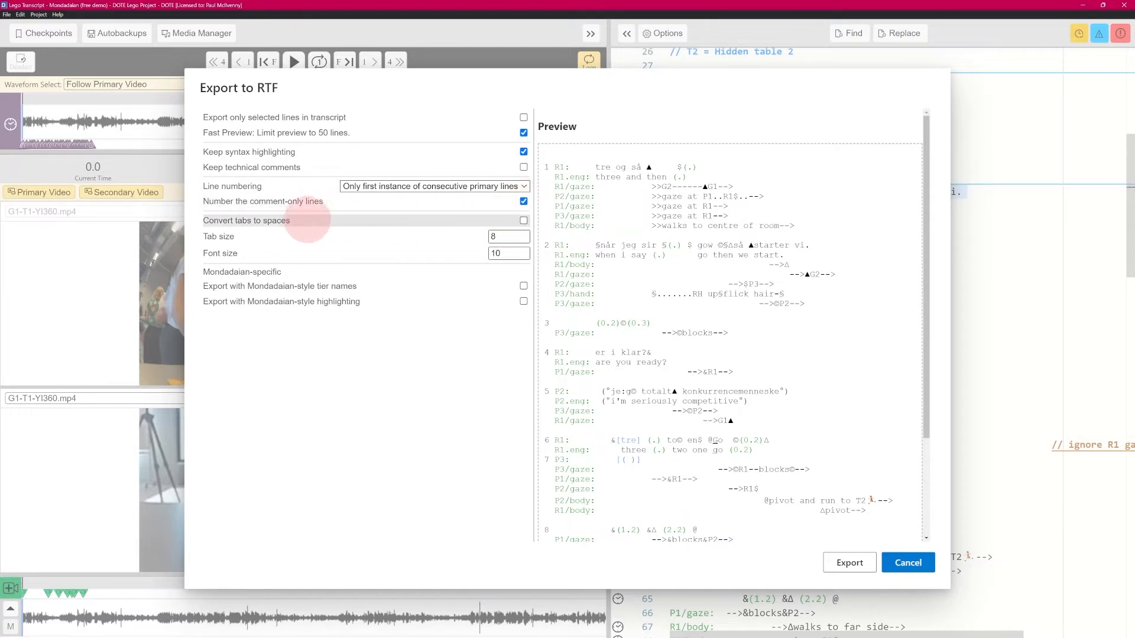
left_click(523, 220)
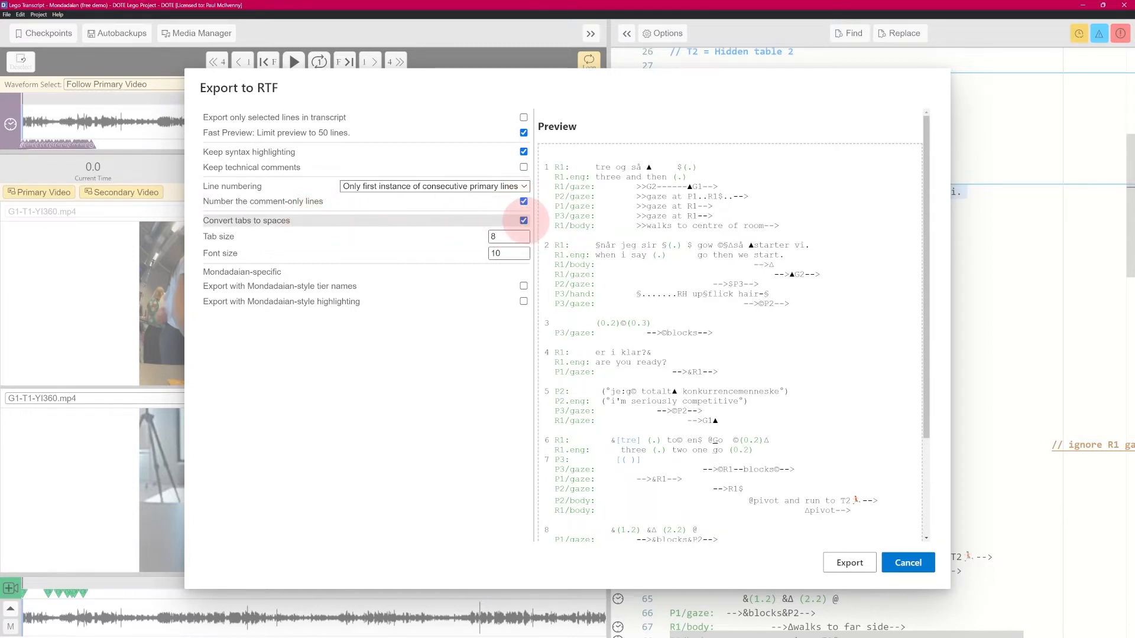
left_click(523, 220)
left_click(524, 221)
left_click(524, 220)
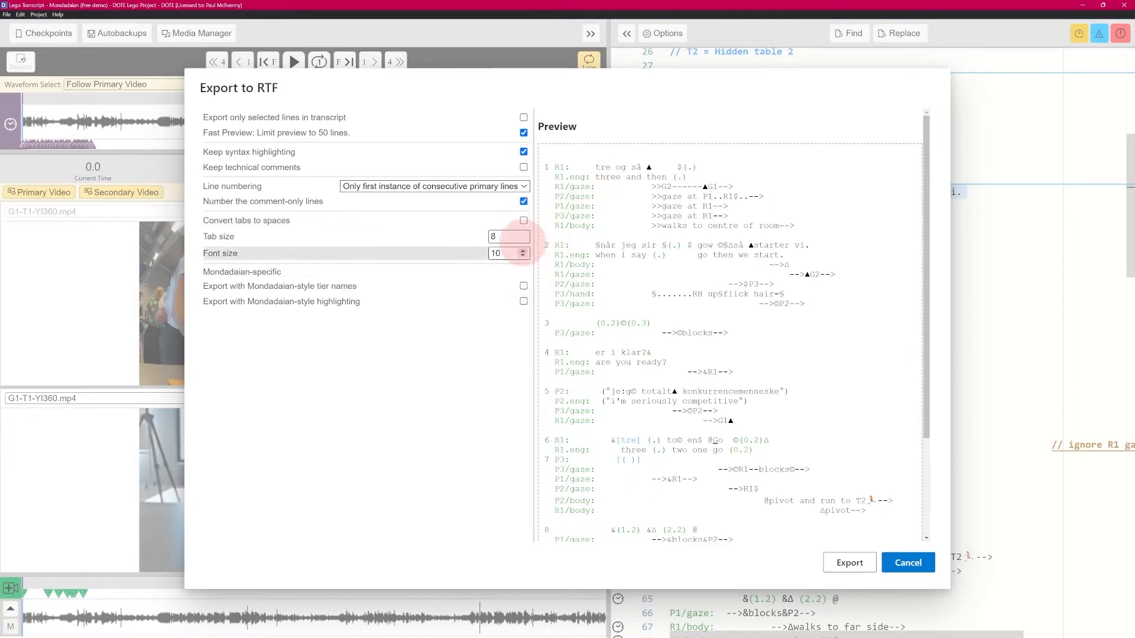
Set the export tab size to 10 and enable converting tabs to spaces
left_click(522, 233)
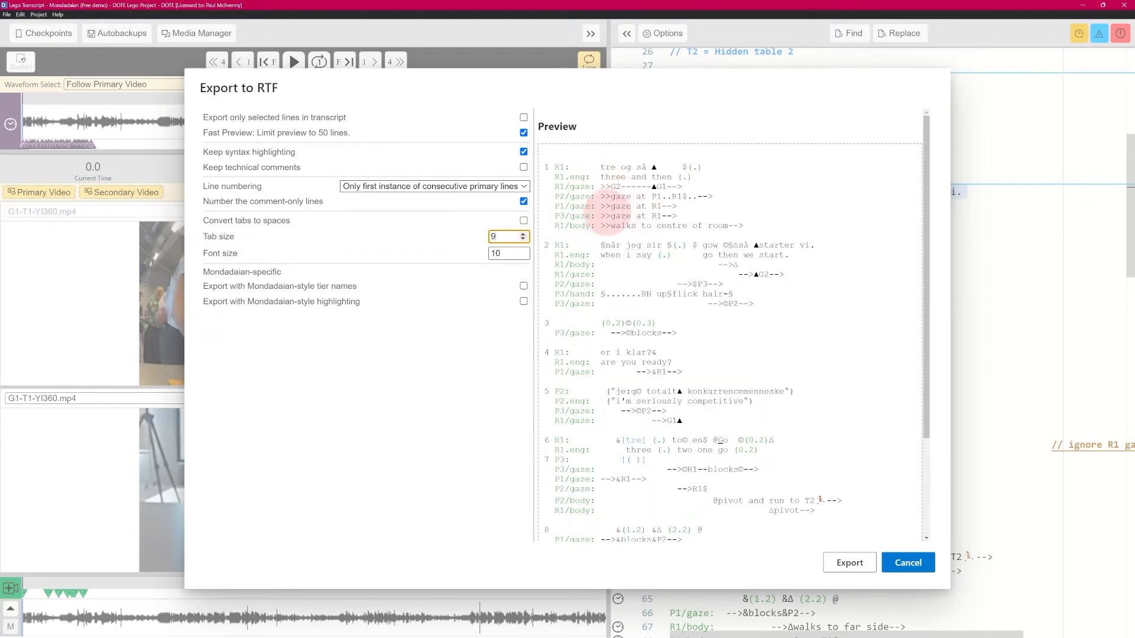
left_click(523, 233)
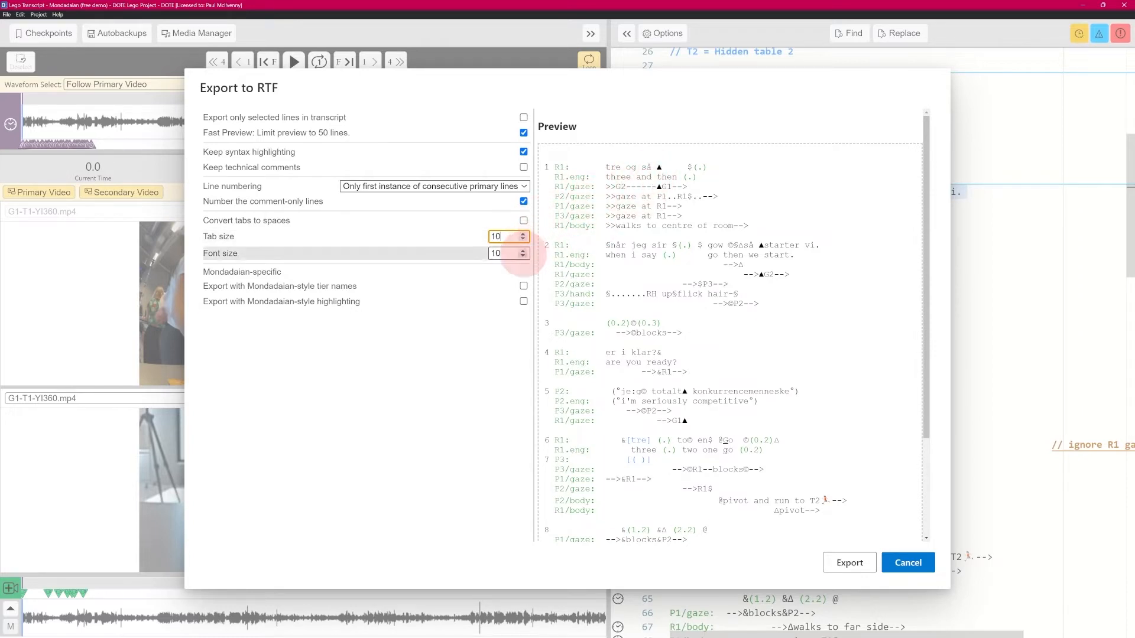
left_click(522, 221)
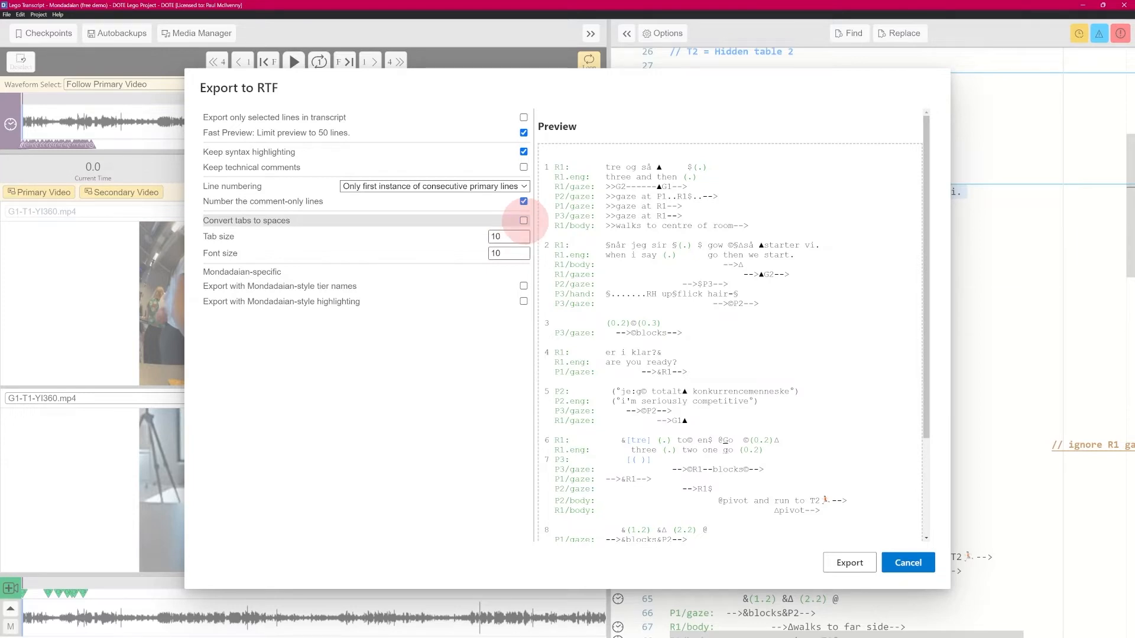
left_click(523, 220)
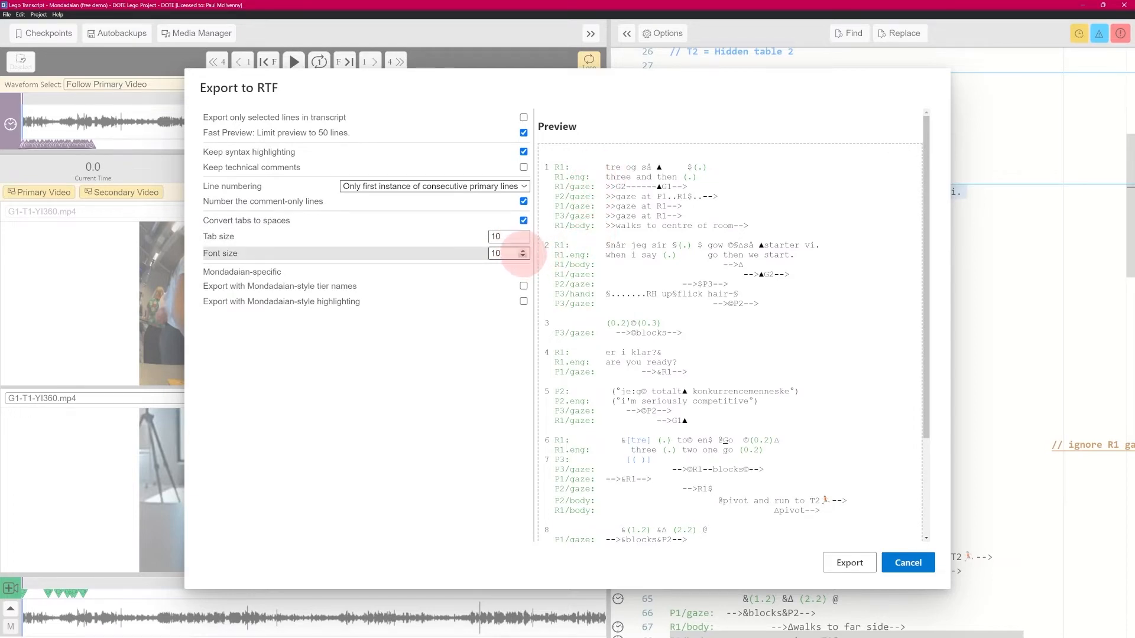
Set the export font size to 11 and check the layout through the end of the preview
left_click(523, 251)
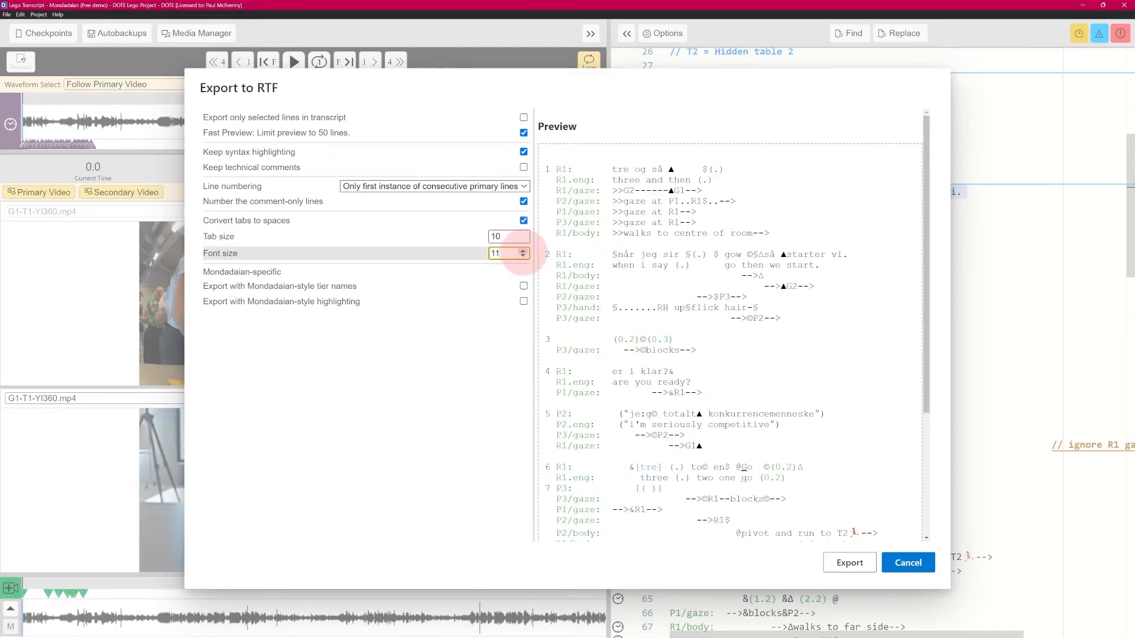
scroll(913, 354, "down", 3)
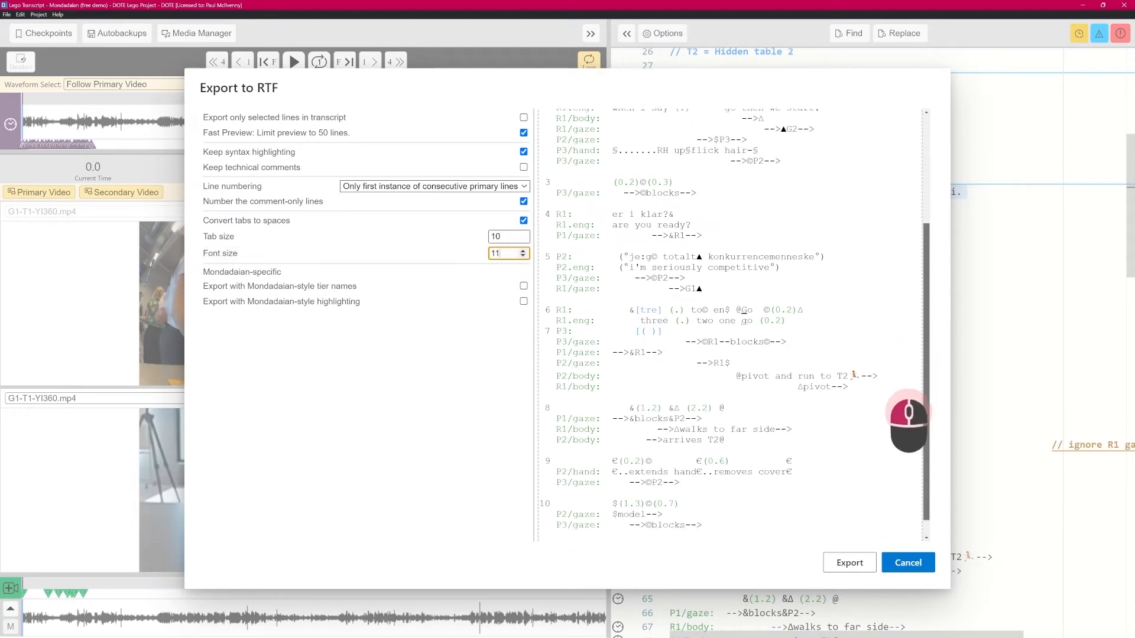
scroll(910, 437, "up", 4)
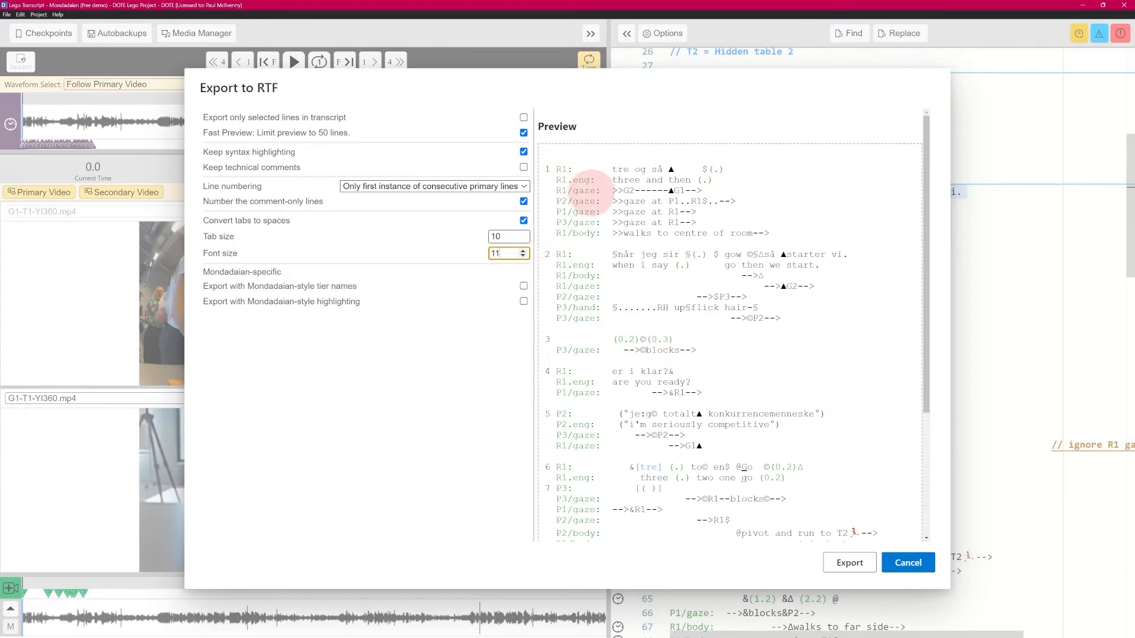
Enable both Mondadaian-style tier names and Mondadaian-style highlighting for the RTF export
left_click(523, 286)
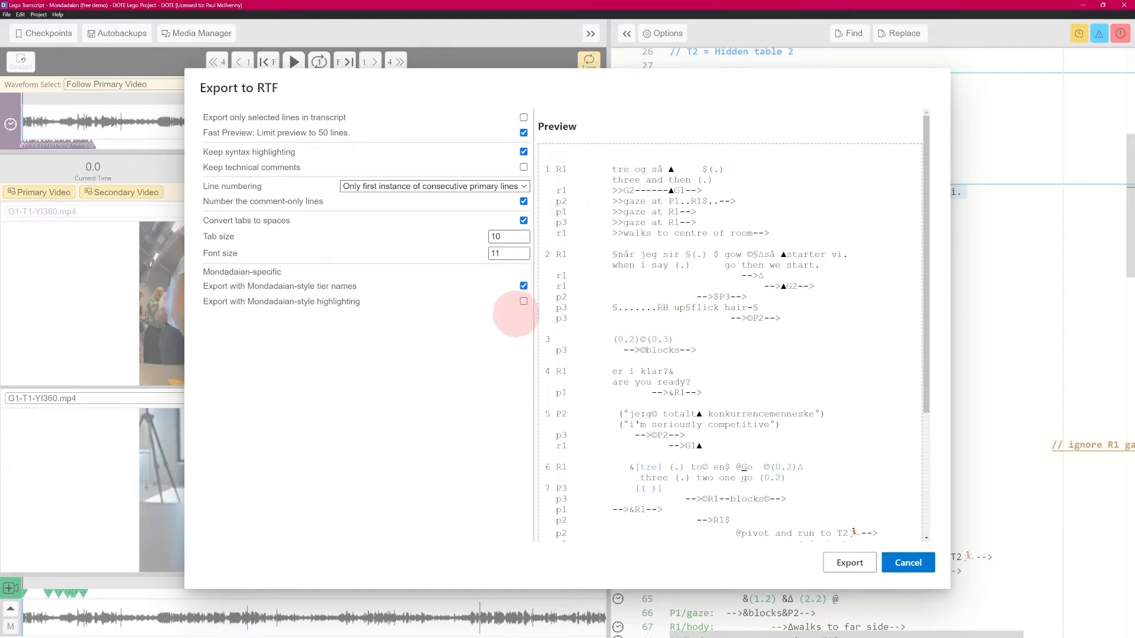
left_click(523, 300)
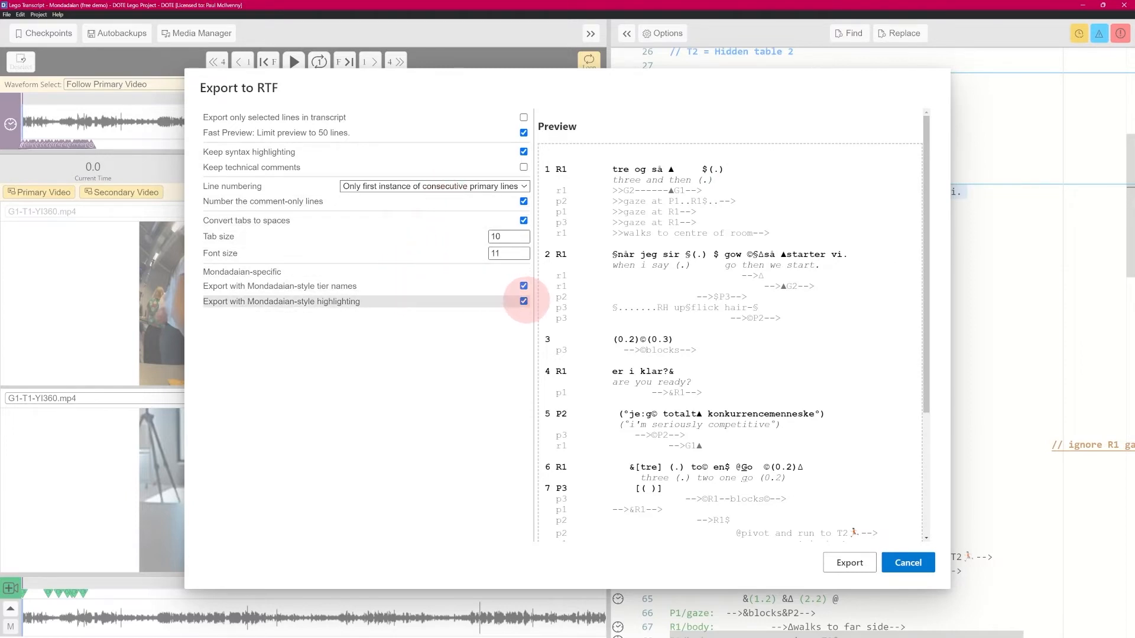
Disable Mondadaian-style highlighting, Mondadaian-style tier names and the conversion of tabs to spaces in the RTF export
left_click(524, 301)
left_click(524, 286)
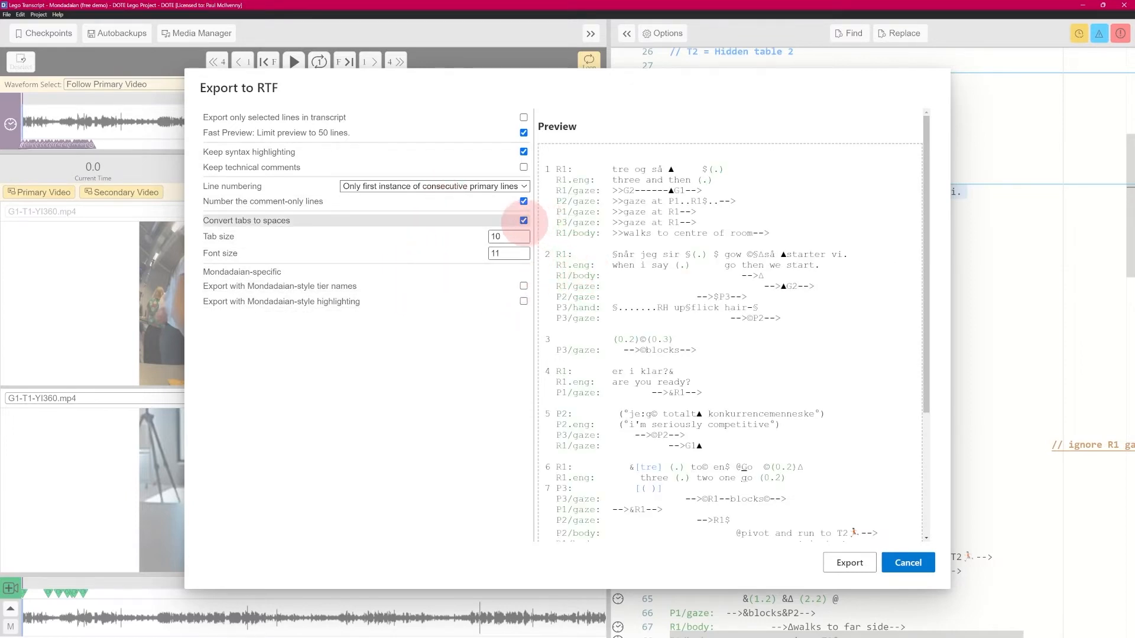
left_click(523, 220)
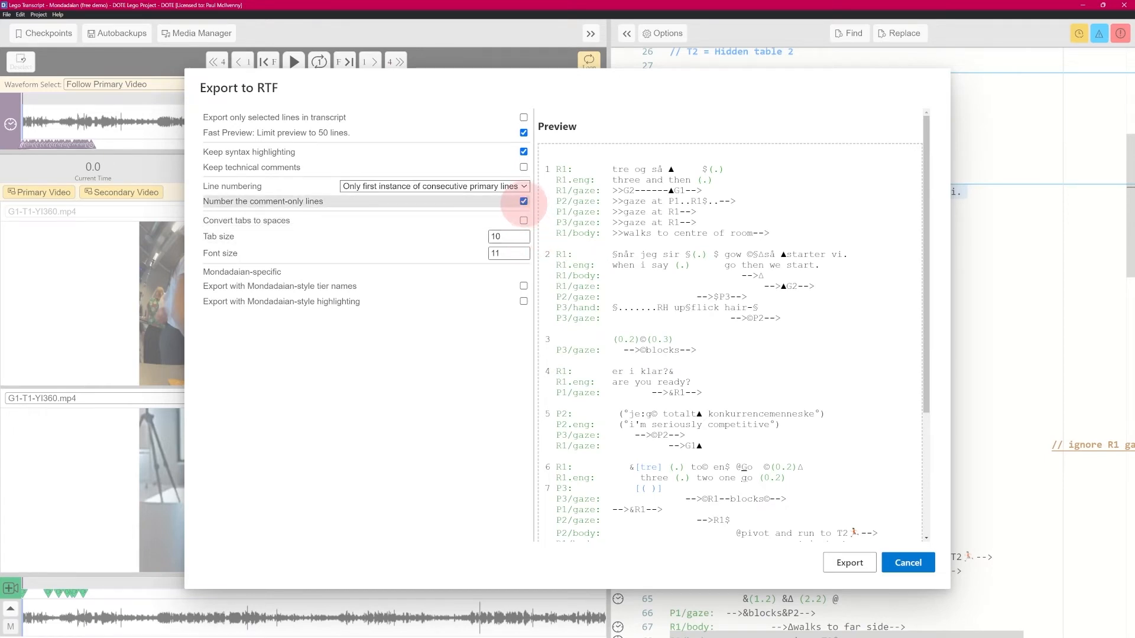
Set the export's line numbering to All and turn off the fast preview's 50-line limit
left_click(507, 186)
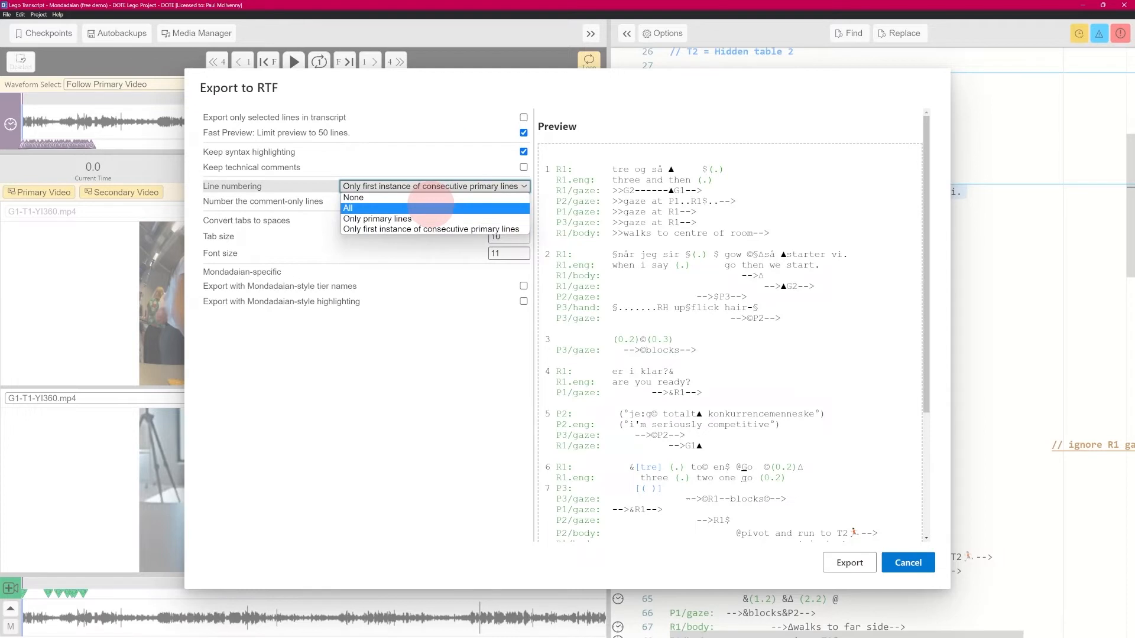
left_click(431, 205)
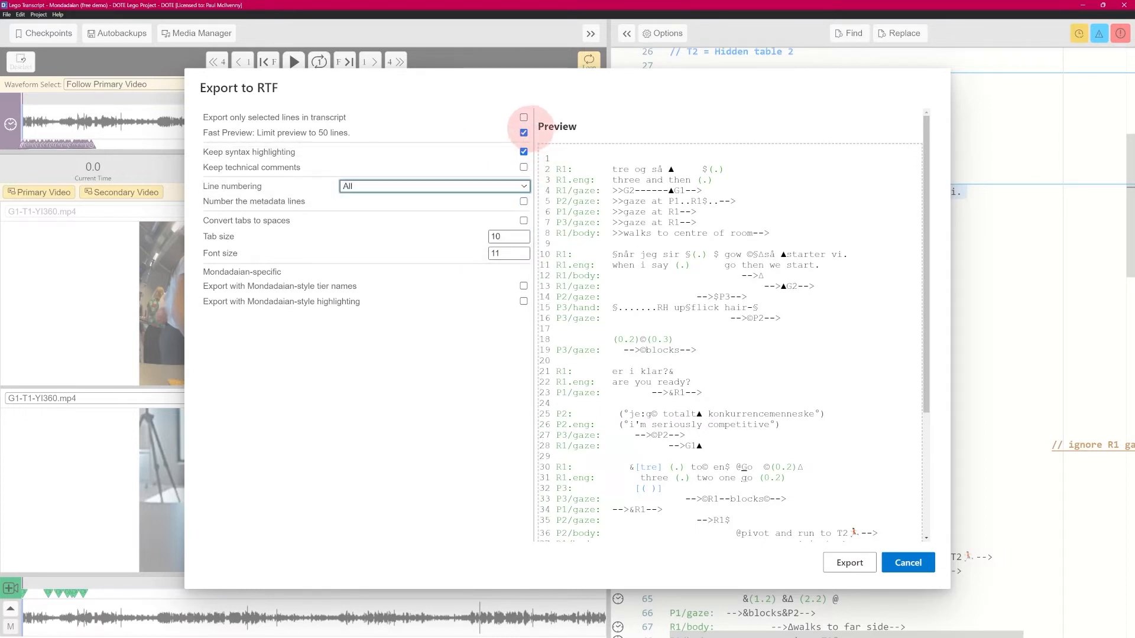
left_click(523, 132)
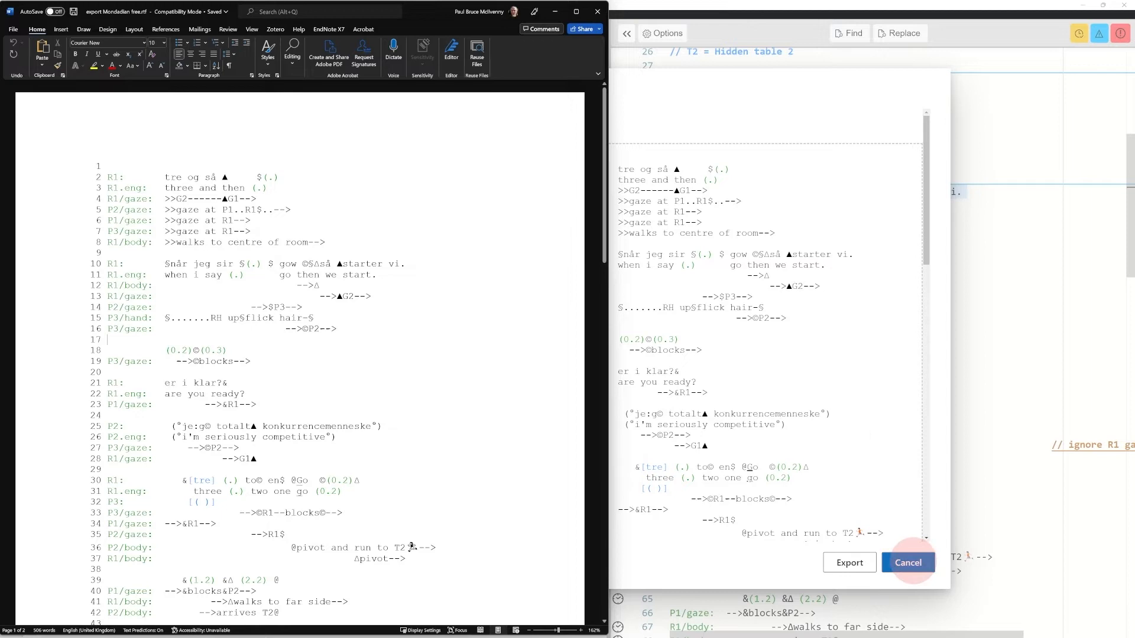
Close the RTF export without exporting and deselect the highlighted lines in the transcript
left_click(908, 562)
key("alt+Tab")
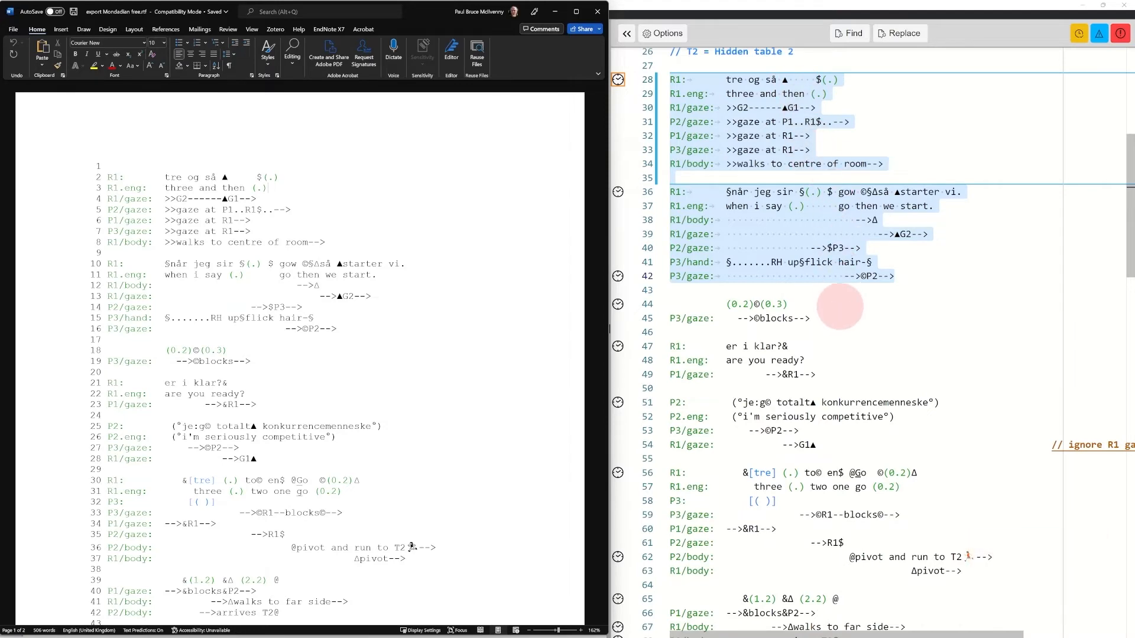
left_click(843, 302)
Switch to Word and set its proofing options to hide spelling and grammar errors in export Jeffersionian pro.rtf only
key("alt+Tab")
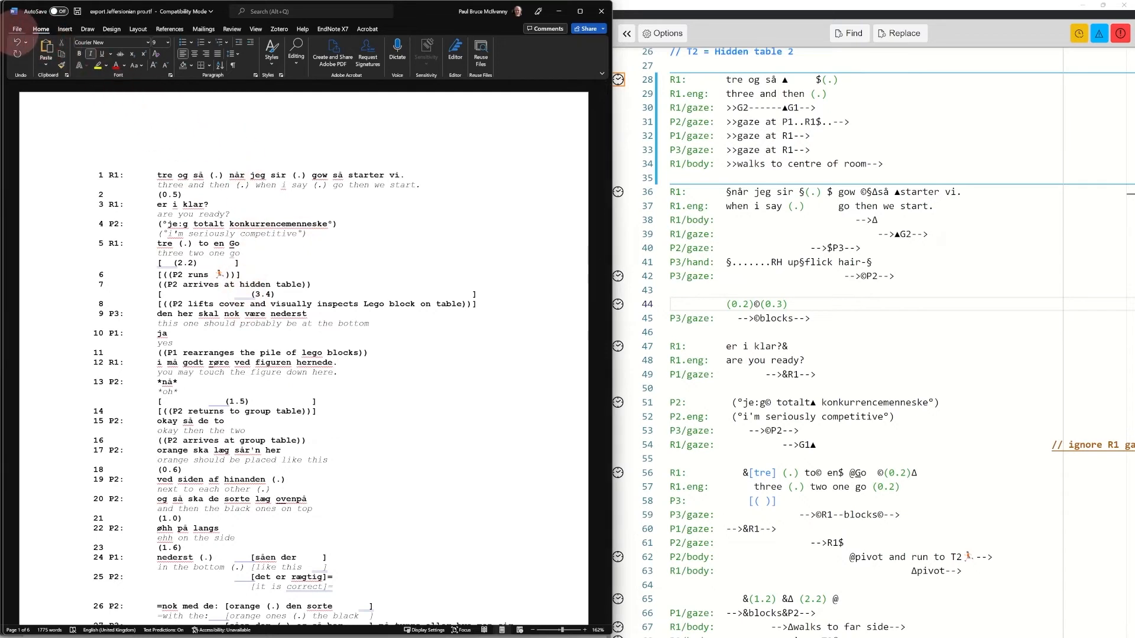
left_click(18, 29)
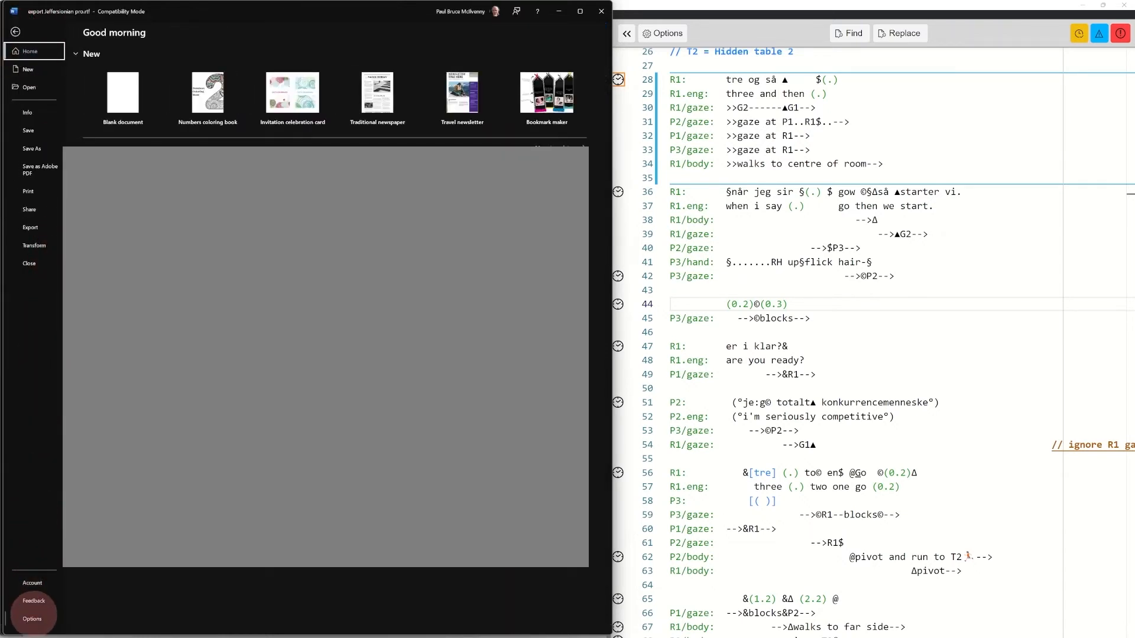
left_click(33, 618)
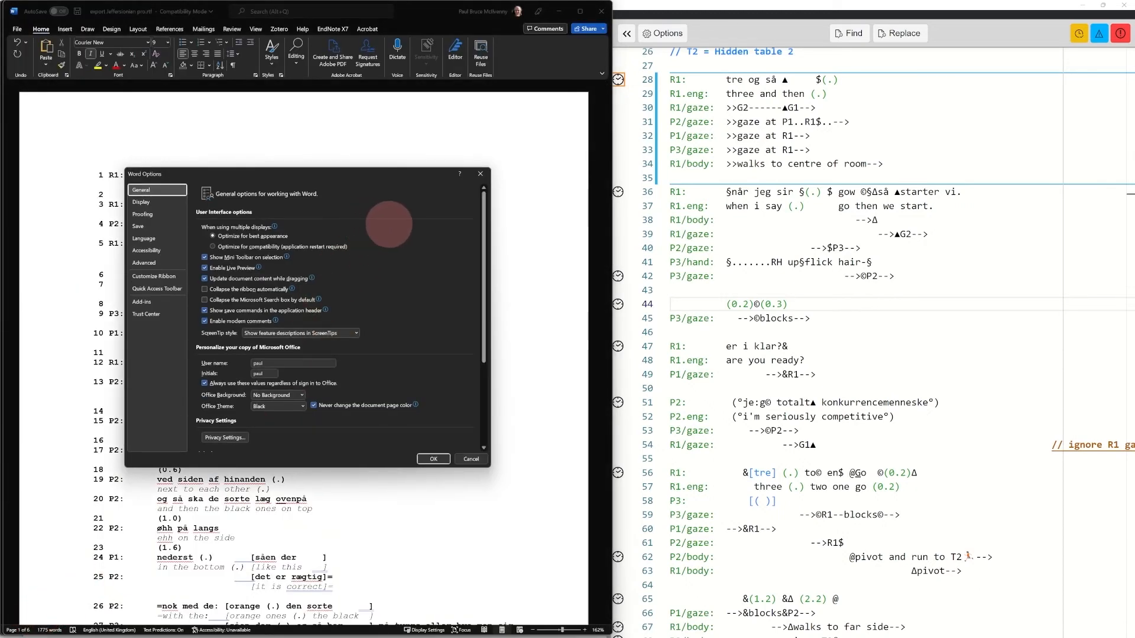
mouse_move(274, 228)
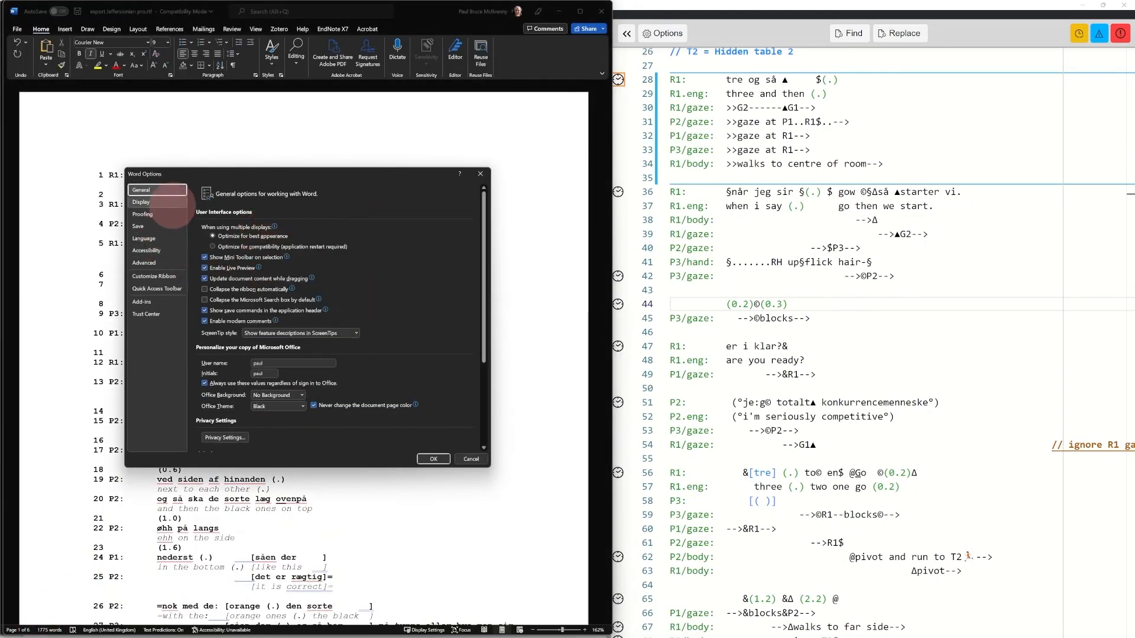
left_click(149, 213)
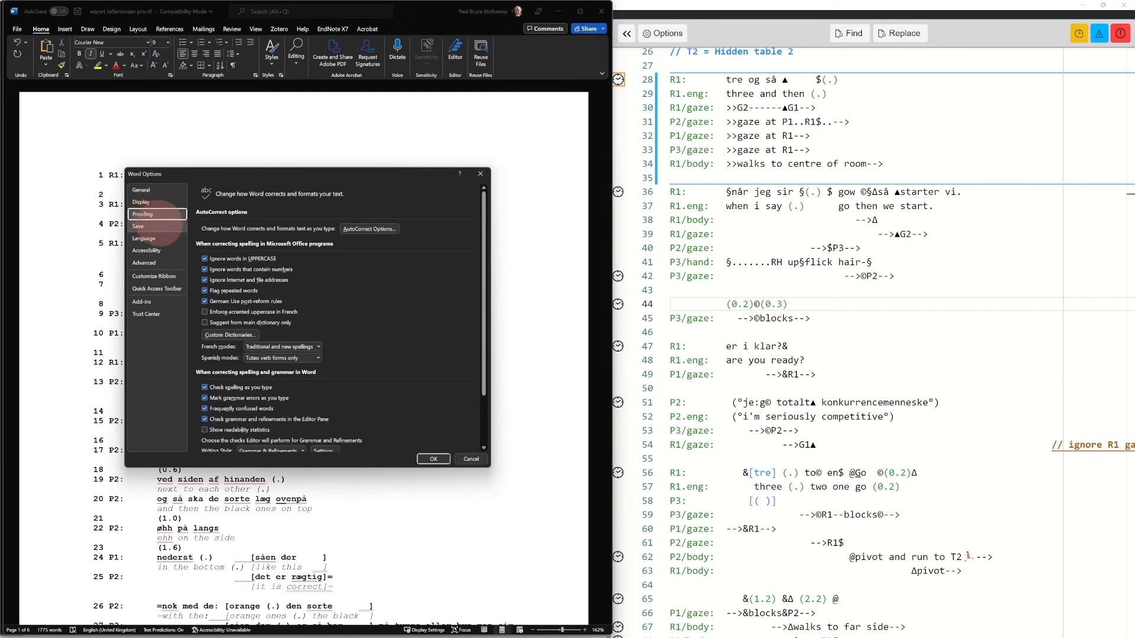
scroll(487, 281, "down", 3)
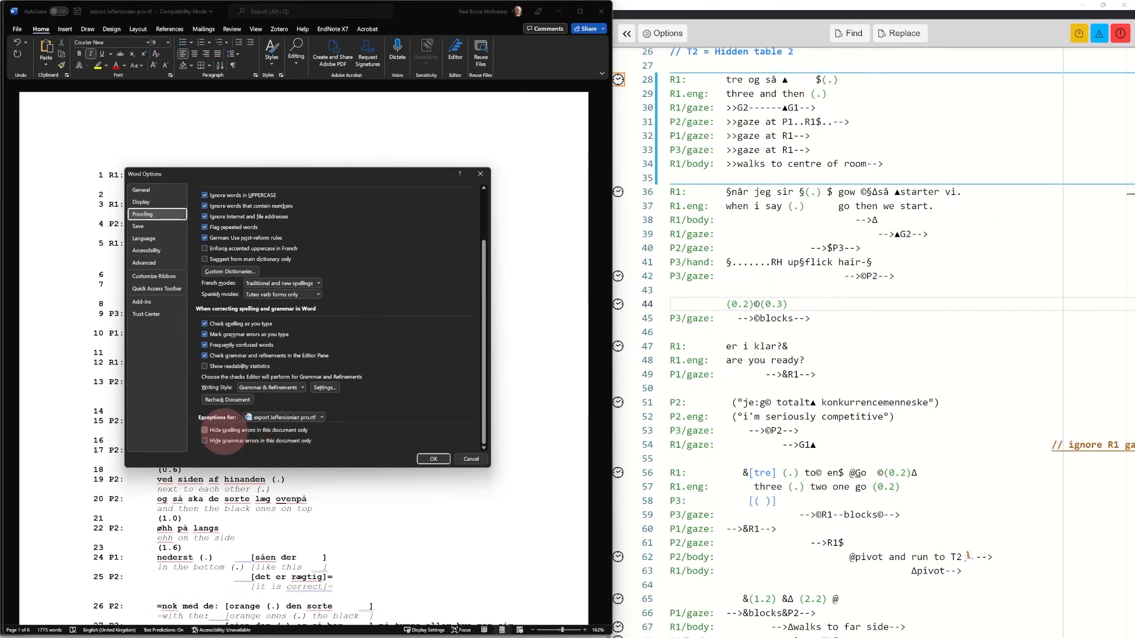
left_click(219, 436)
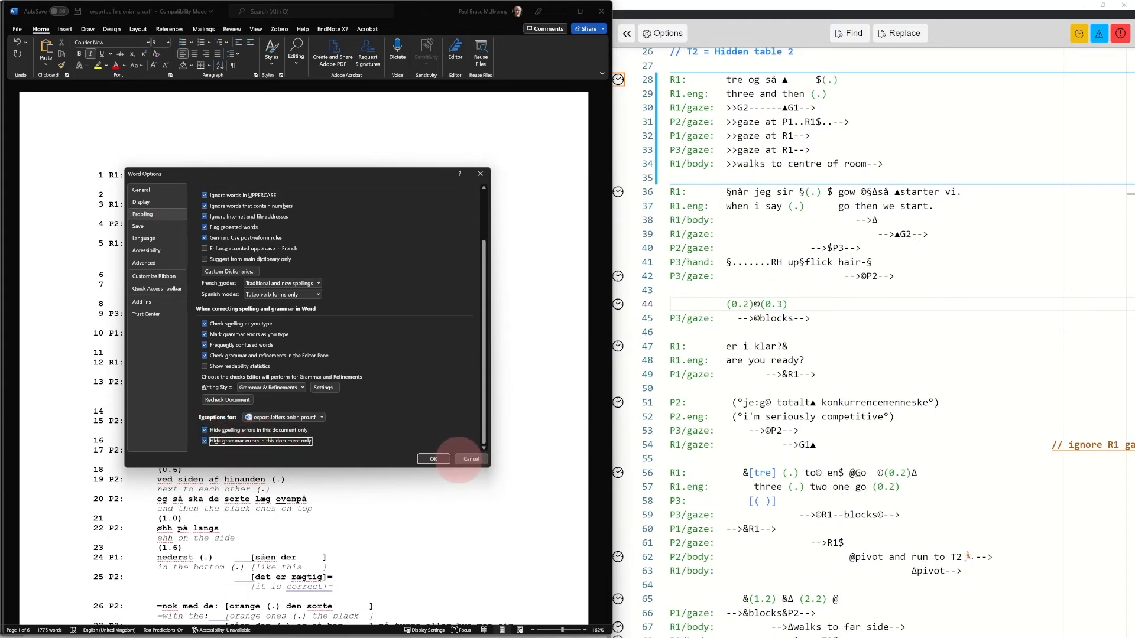
left_click(437, 459)
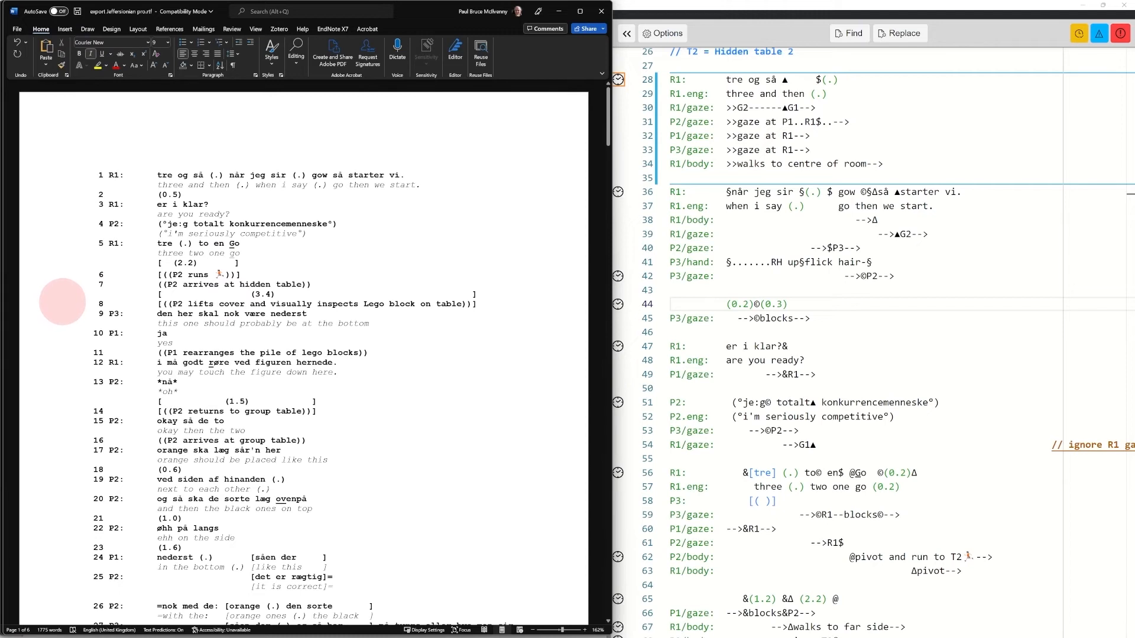
Change the font of the entire exported transcript to Consolas and deselect the text
key("ctrl")
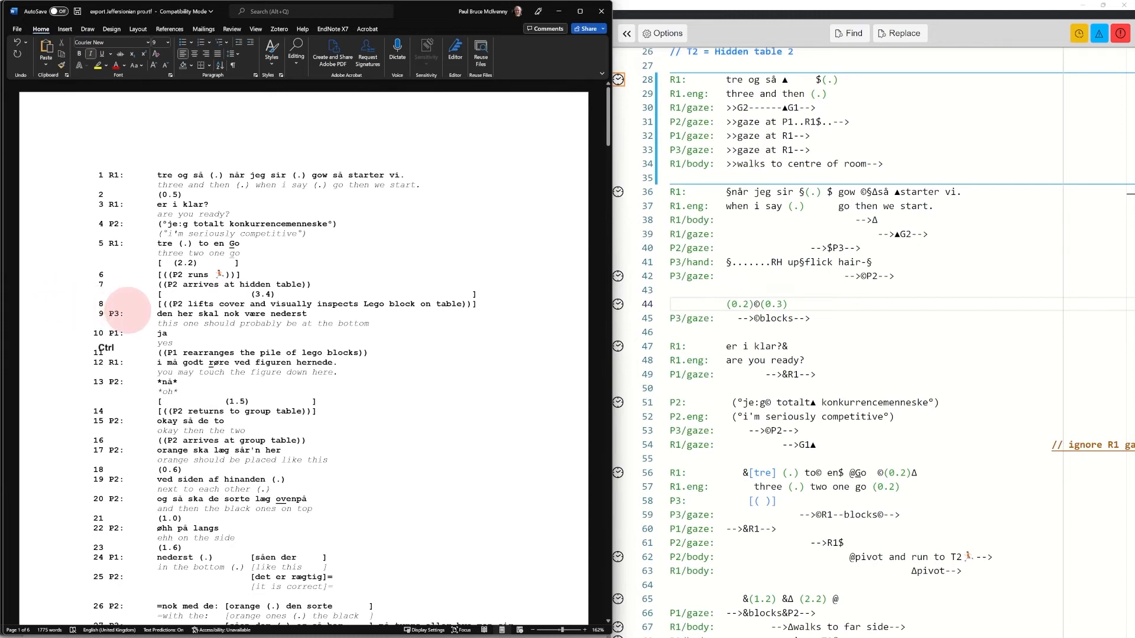
key("ctrl+a")
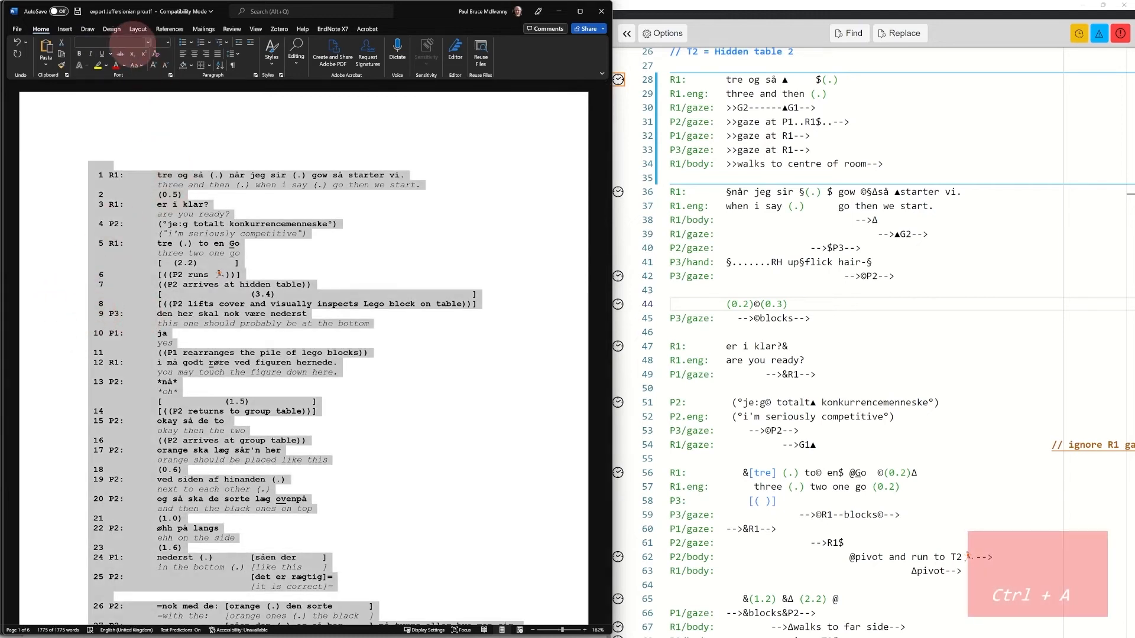
left_click(148, 43)
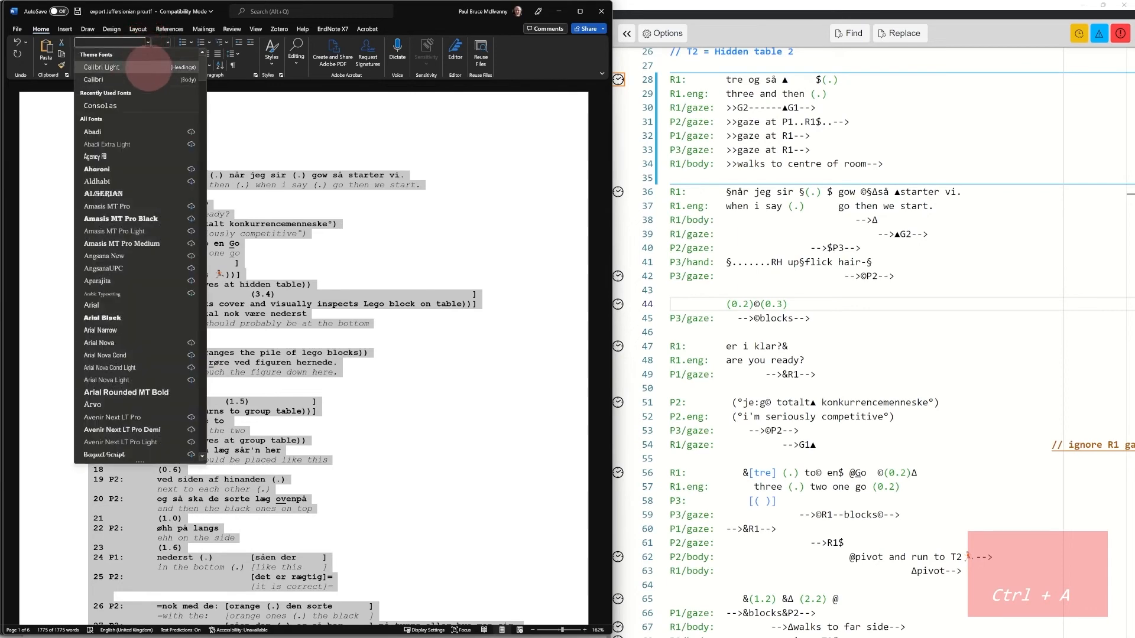
left_click(118, 105)
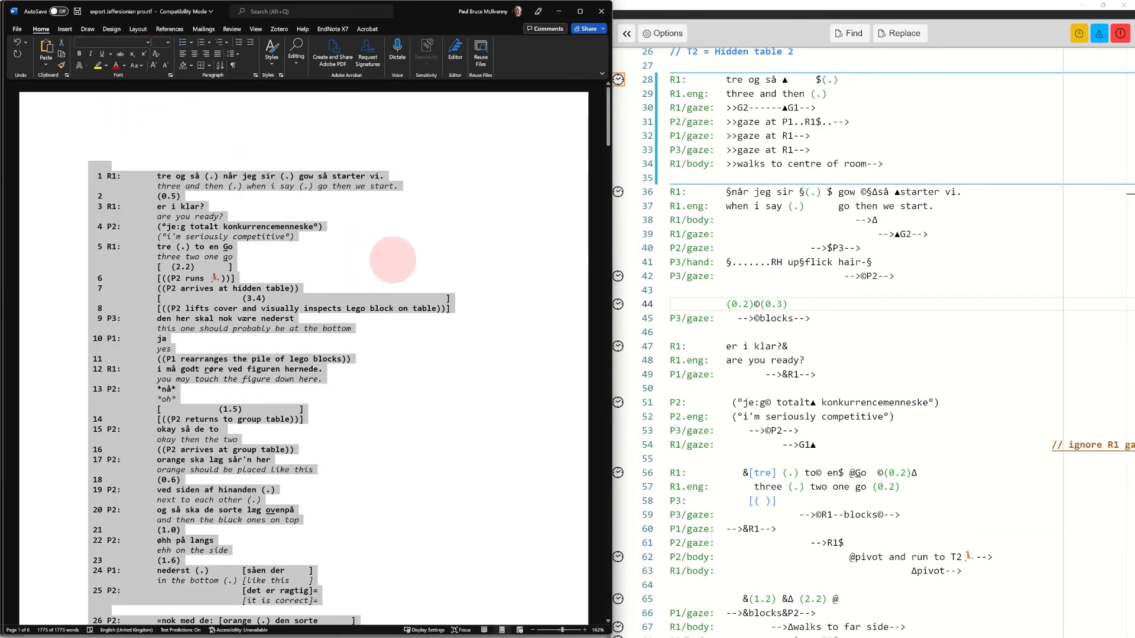
left_click(61, 298)
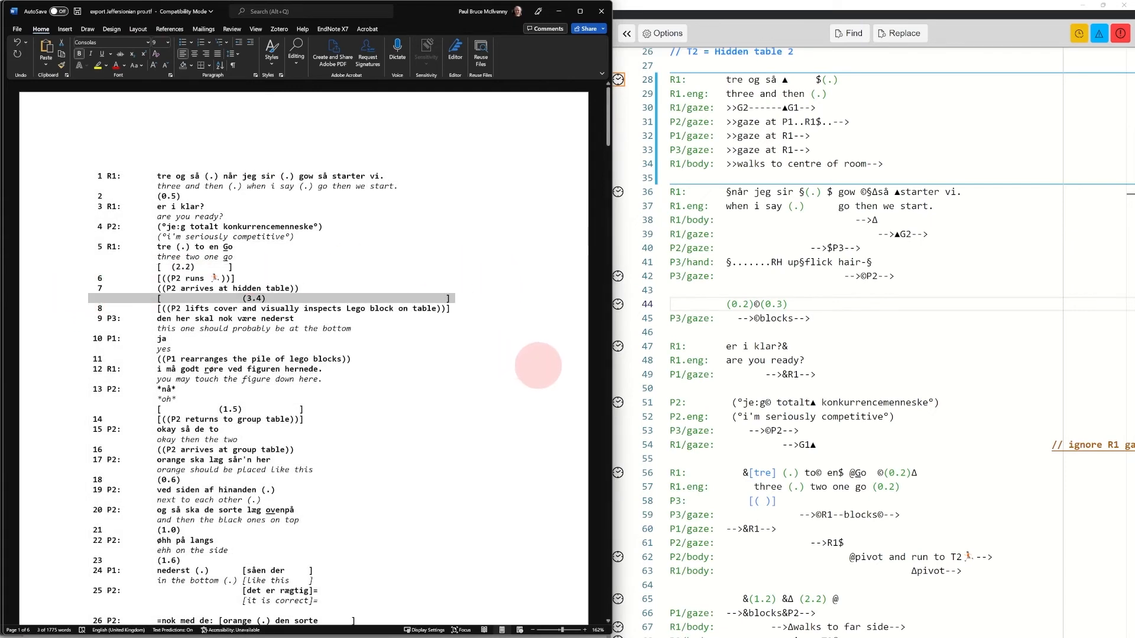
left_click(533, 370)
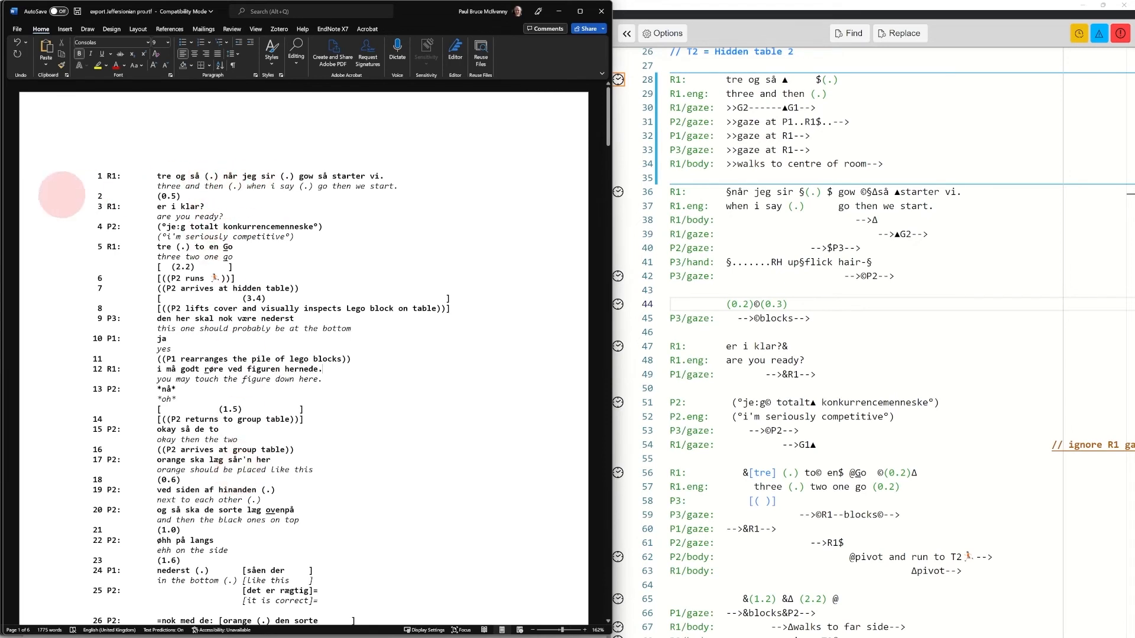
Try font sizes 9 and 14 on the entire exported transcript, and settle on size 10
left_click(64, 213, "ctrl")
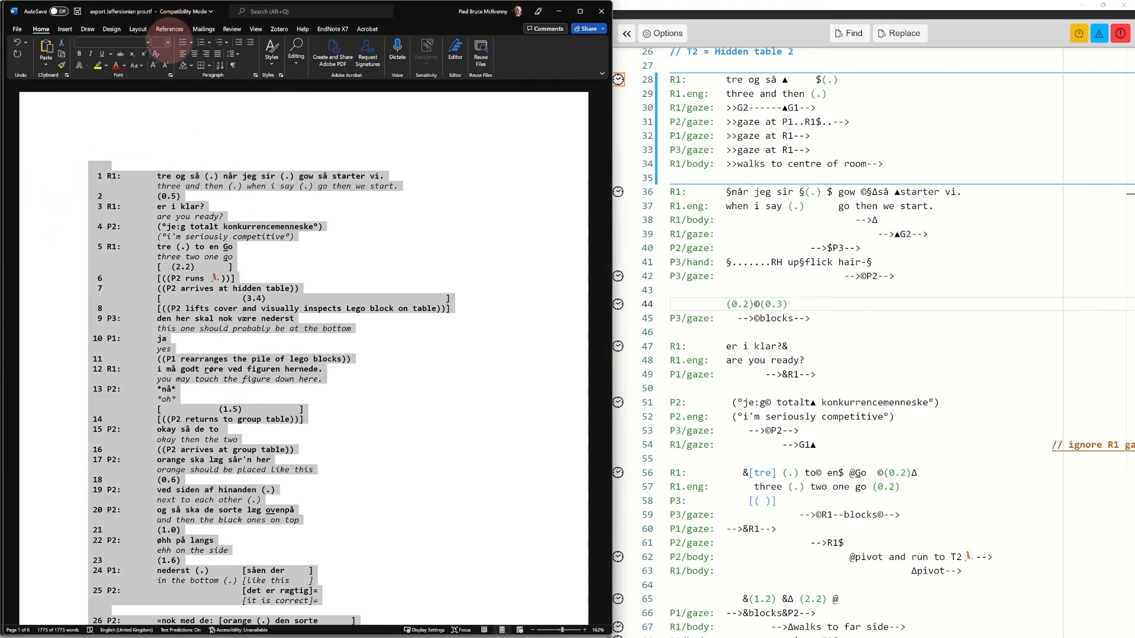
left_click(168, 42)
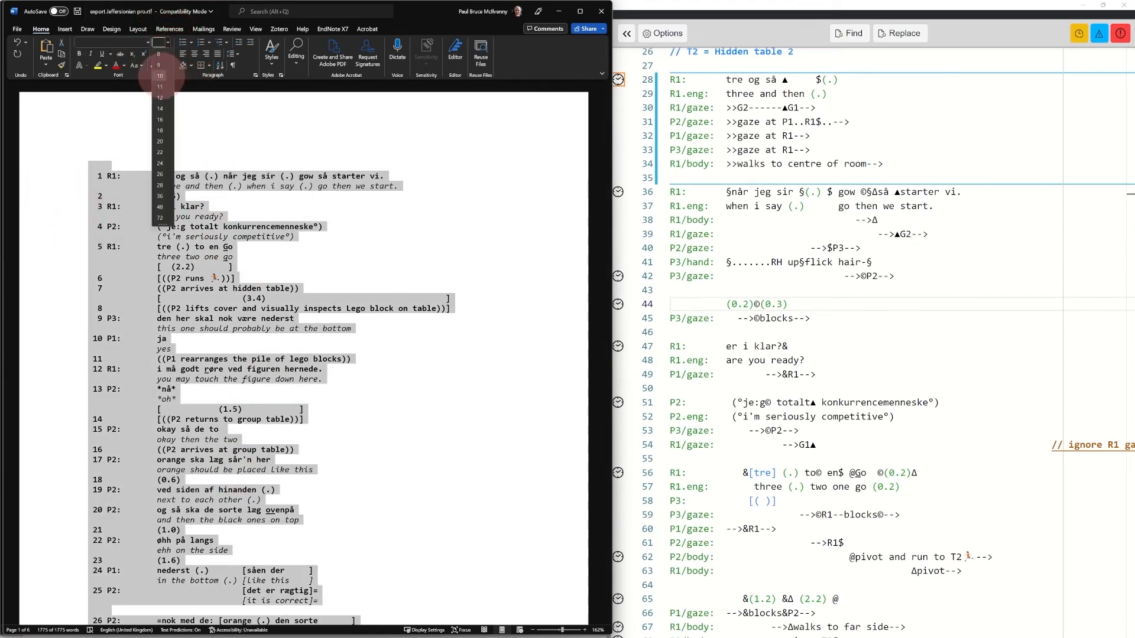
left_click(158, 65)
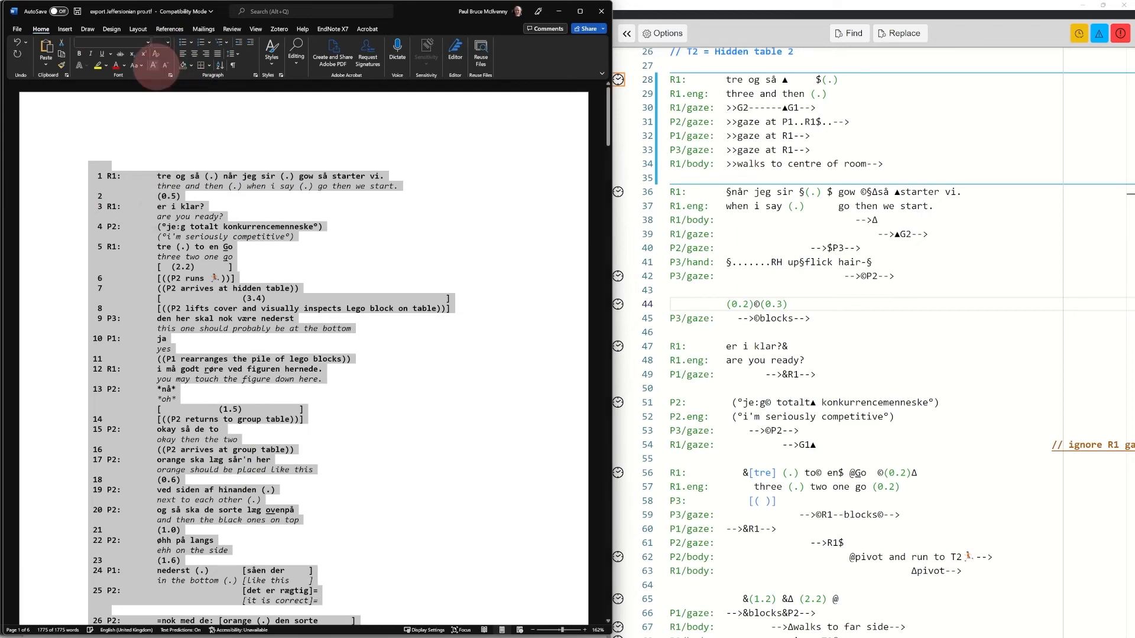
left_click(168, 42)
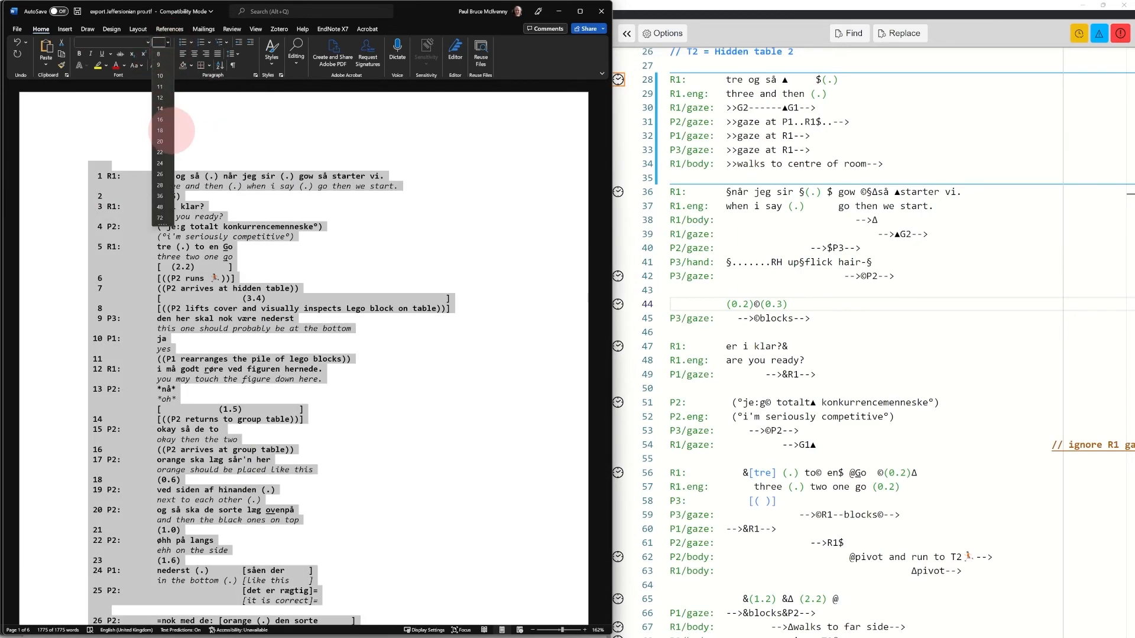
left_click(161, 108)
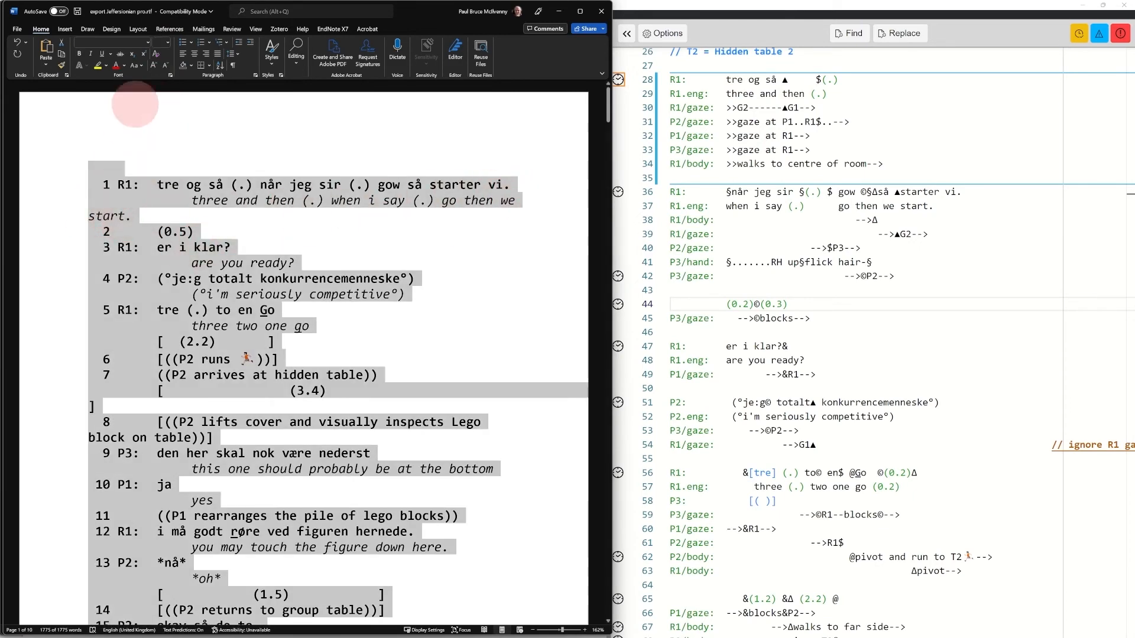
left_click(167, 42)
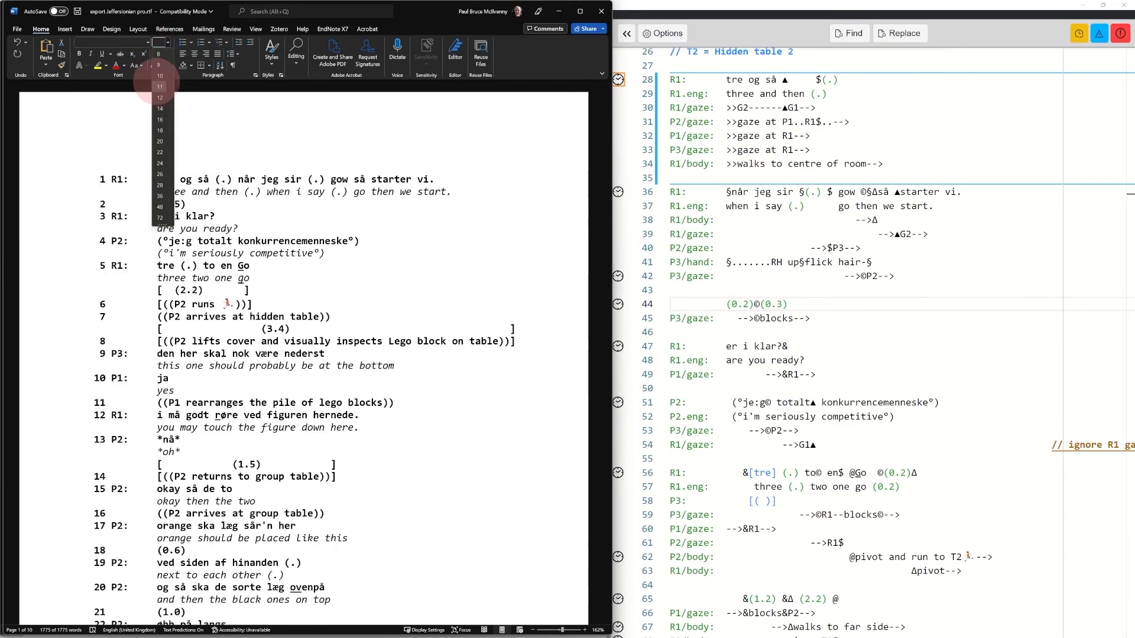
left_click(163, 78)
left_click(405, 267)
Check the line wrapping on the following pages and set the document's page margins to Narrow
key("Page_Down")
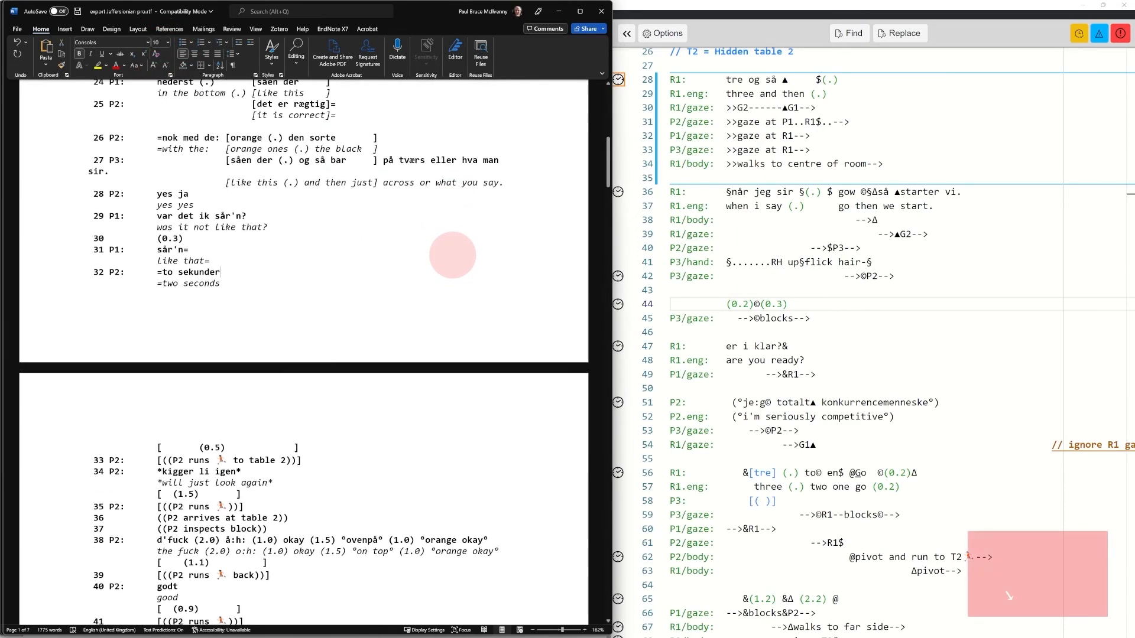
scroll(452, 254, "down", 10)
scroll(452, 255, "up", 17)
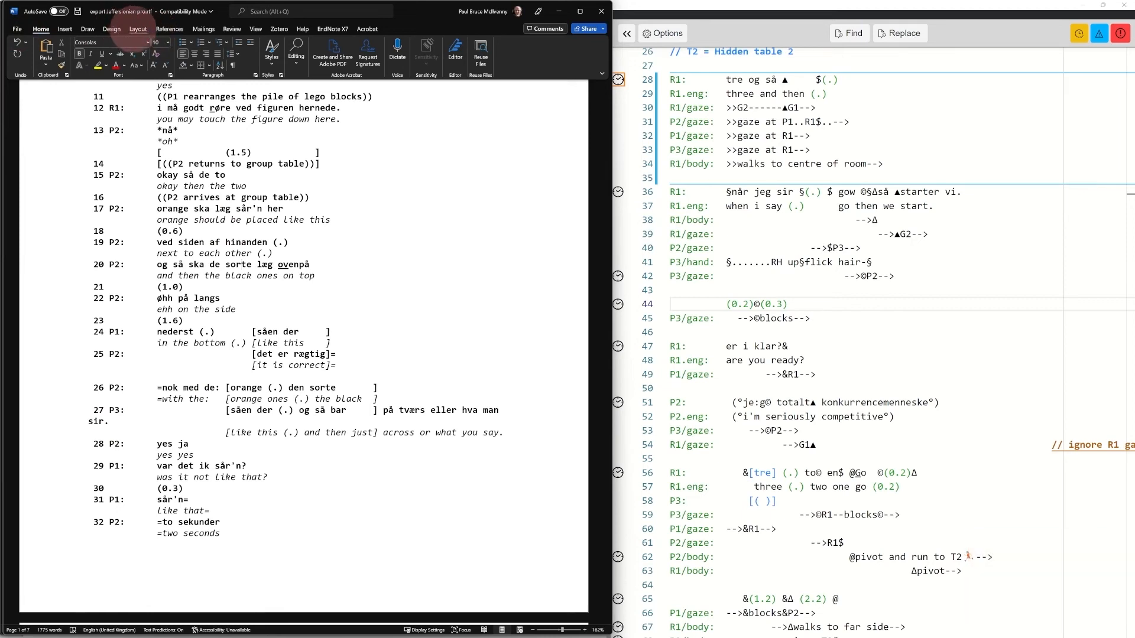
left_click(138, 29)
left_click(23, 55)
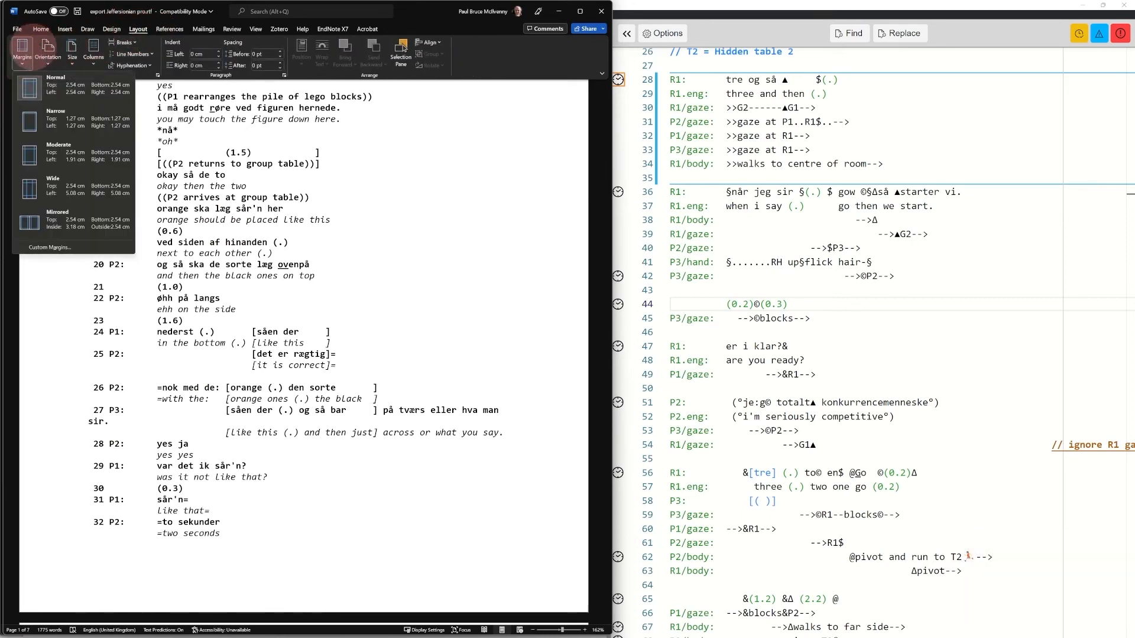
left_click(77, 121)
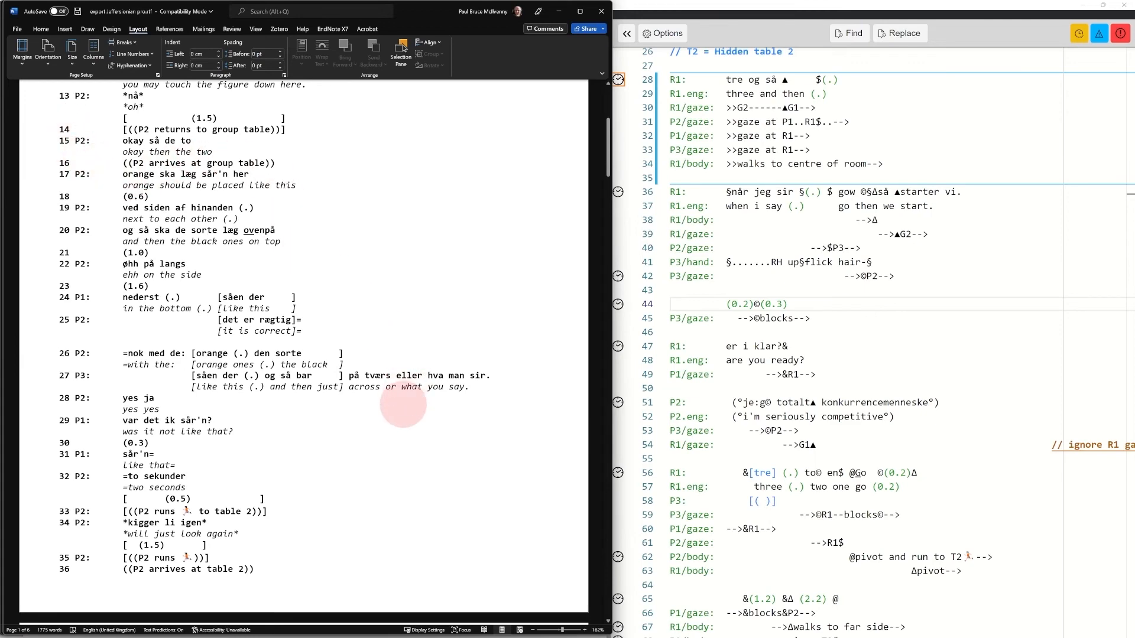
Return to the beginning of the document and display its paragraph, space and tab marks
left_click_drag(607, 163, 608, 99)
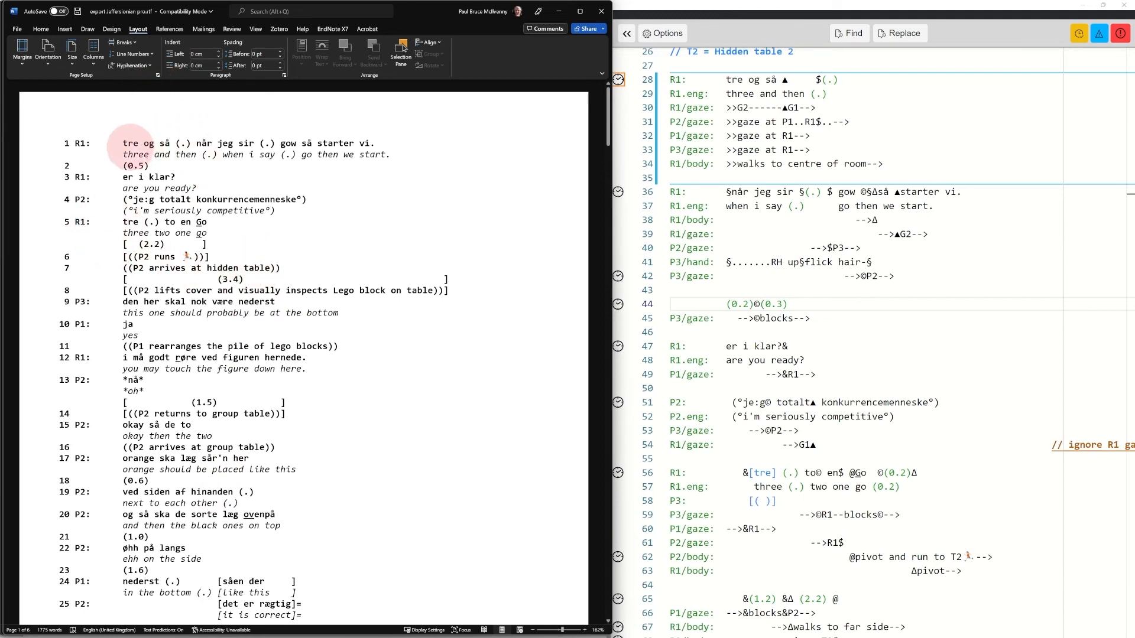
left_click(40, 29)
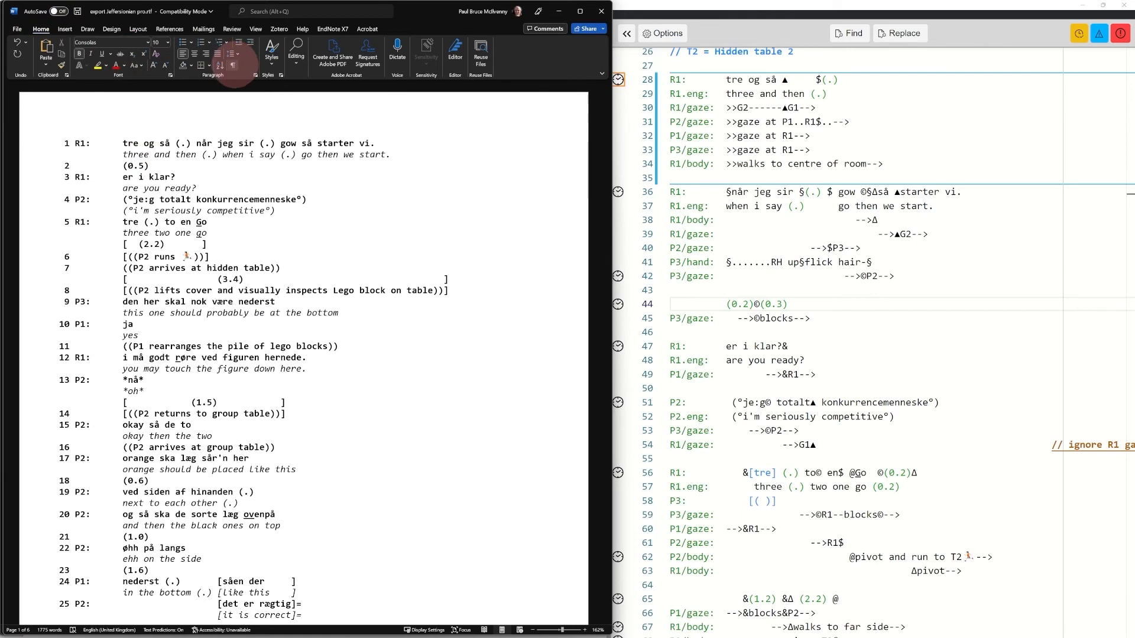
left_click(234, 65)
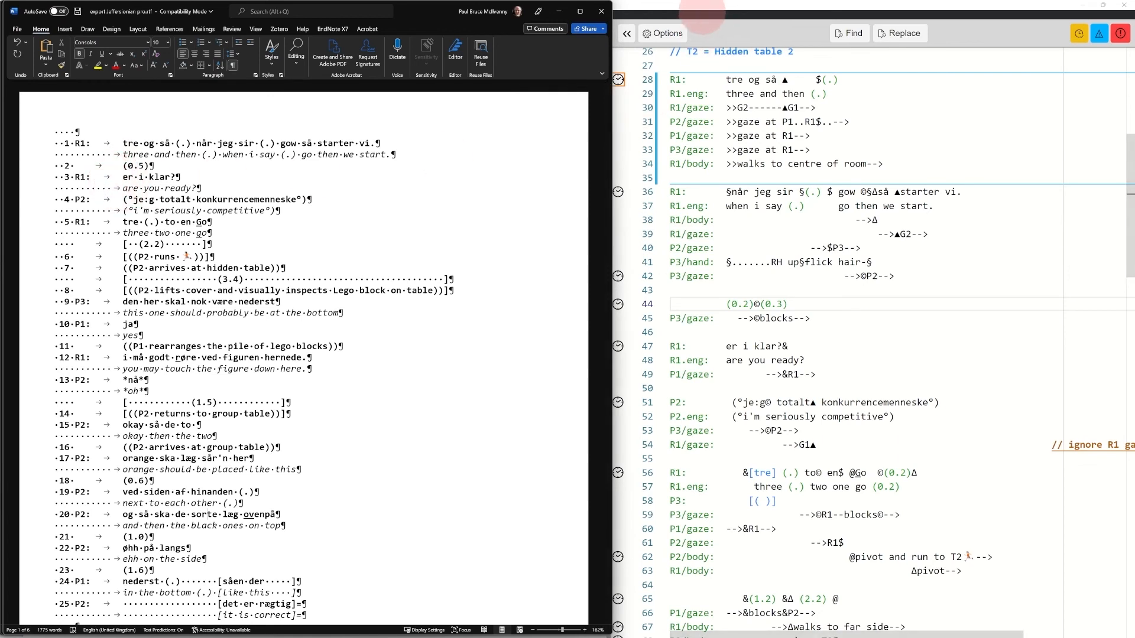
Switch back to DOTE and reopen the RTF export settings, comparing the preview with the marked-up Word document
left_click(686, 4)
left_click(7, 14)
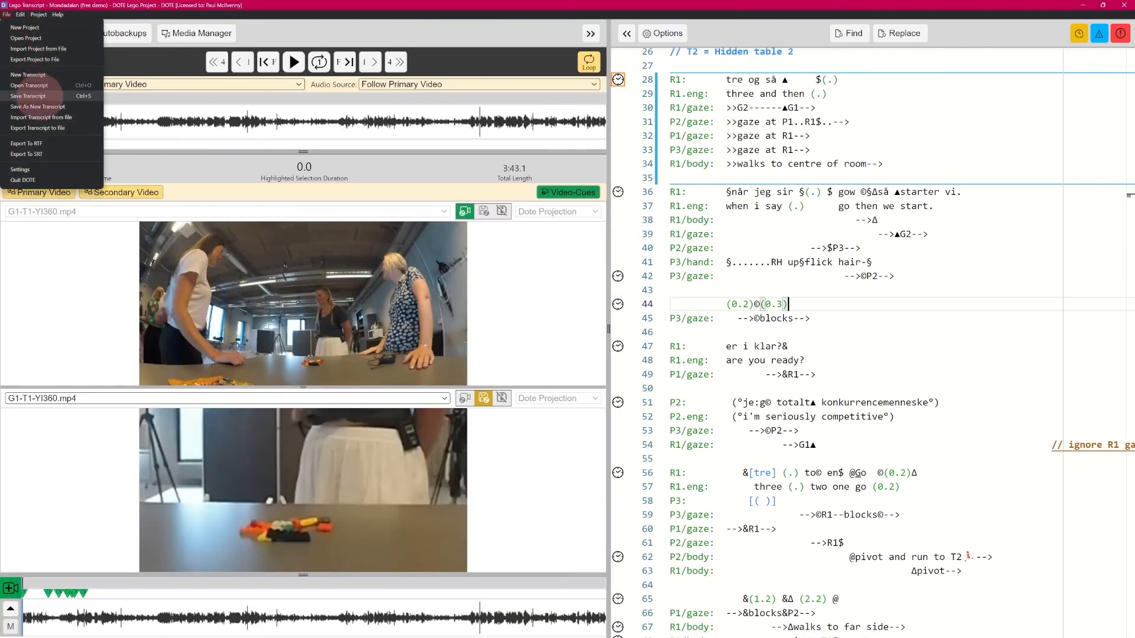
left_click(47, 143)
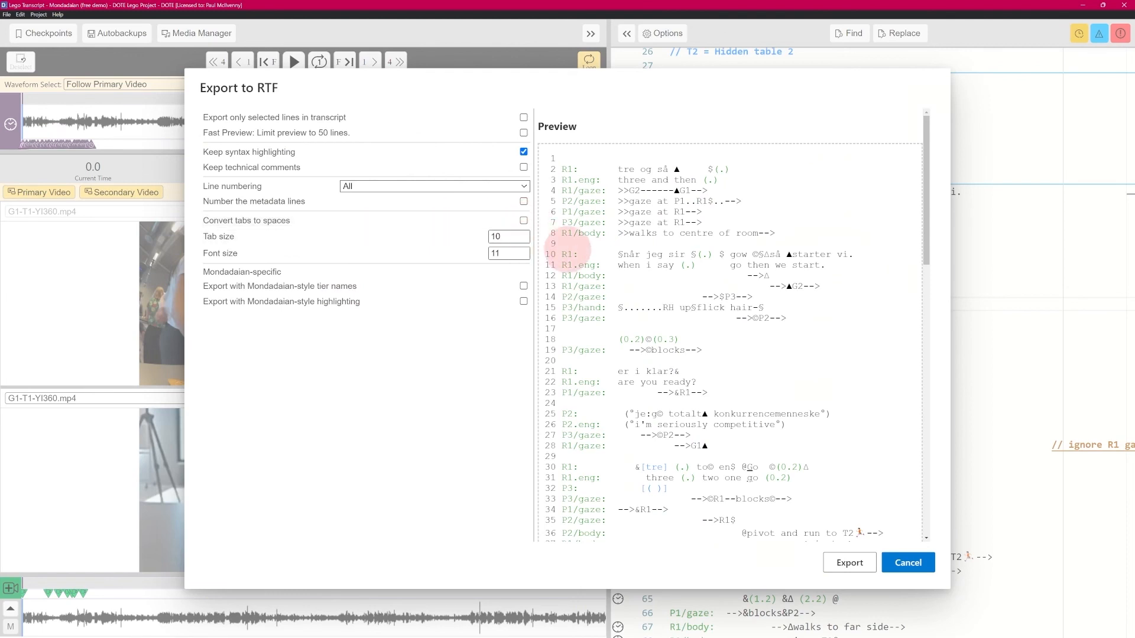
key("alt+Tab")
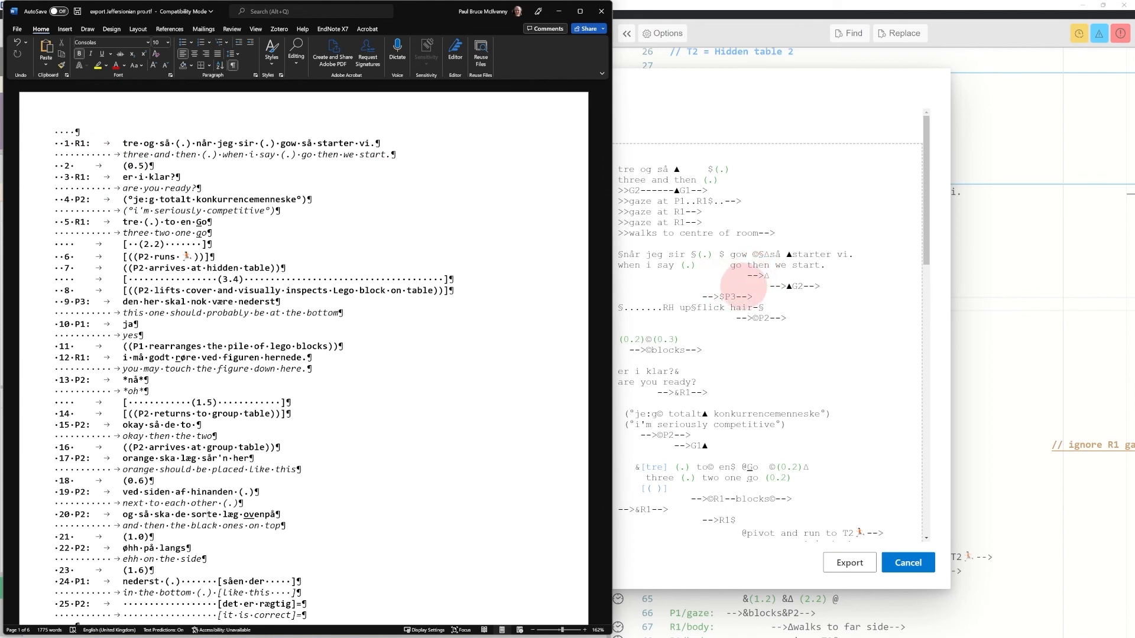
left_click(727, 287)
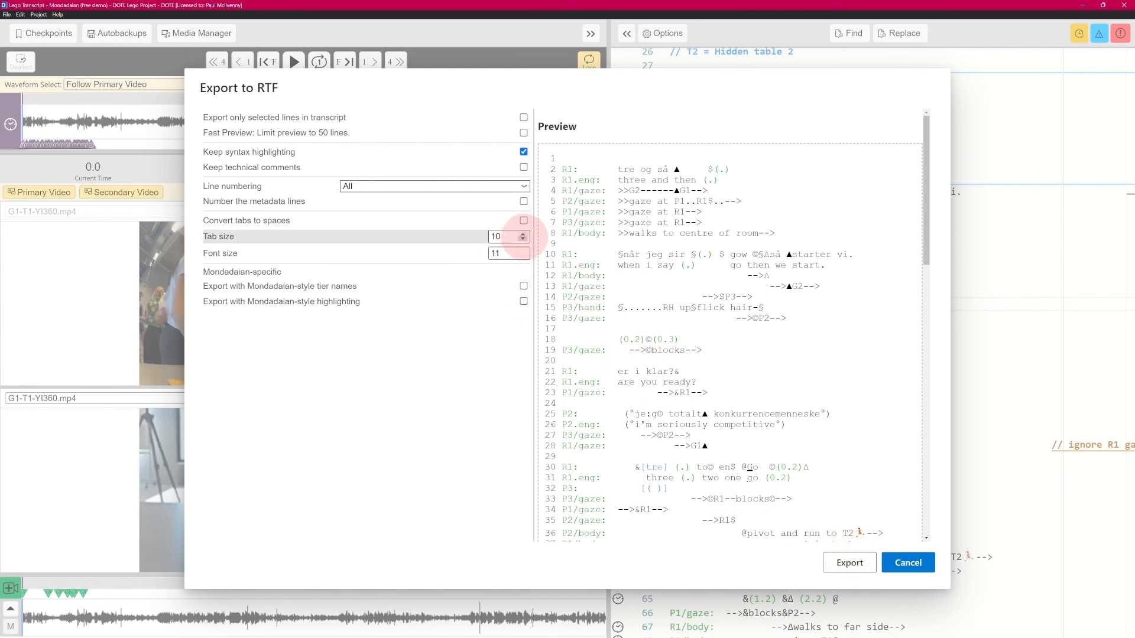
Enable Mondadaian-style tier names and highlighting for the RTF export, and set the tab size to 8 after trying 6
left_click(522, 286)
left_click(523, 301)
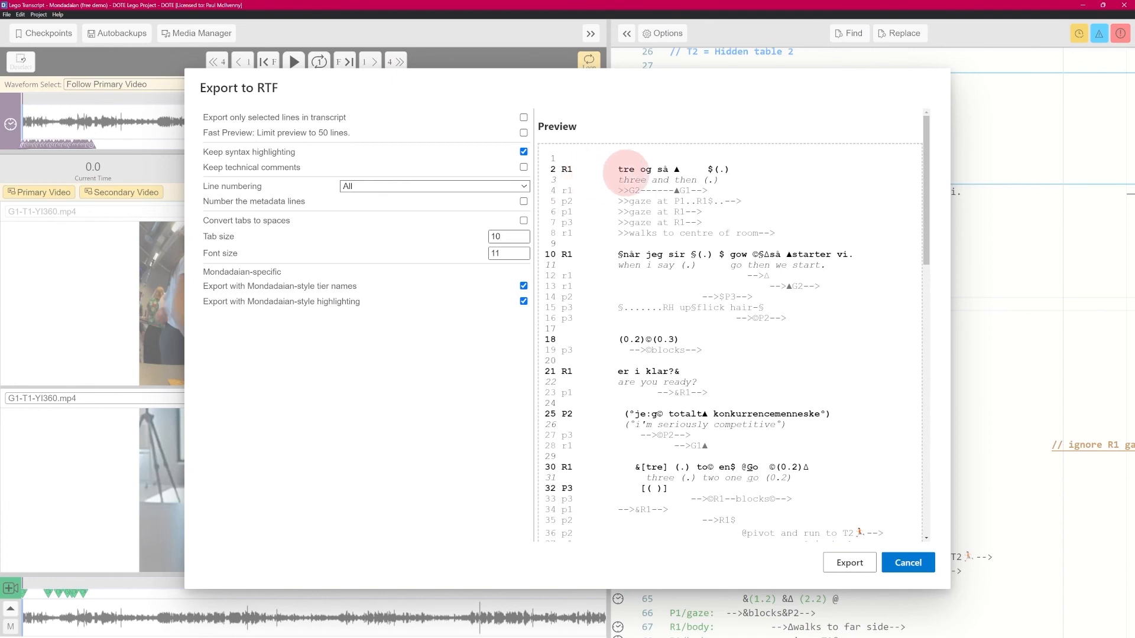
left_click(522, 239)
left_click(522, 239)
left_click(522, 239)
left_click(522, 238)
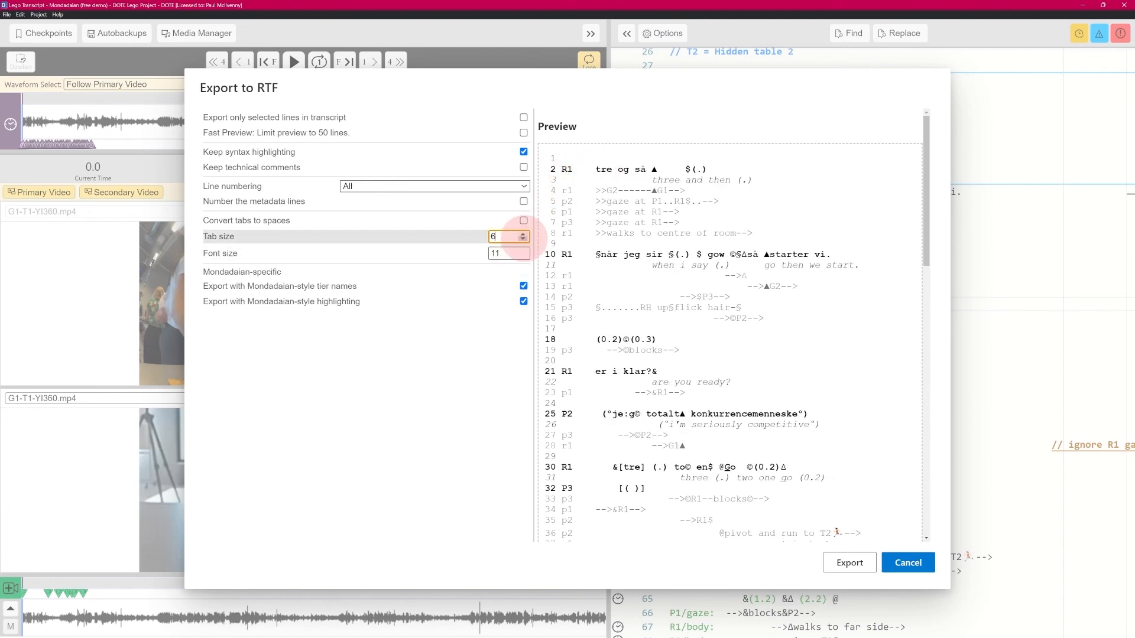
scroll(522, 236, "up", 2)
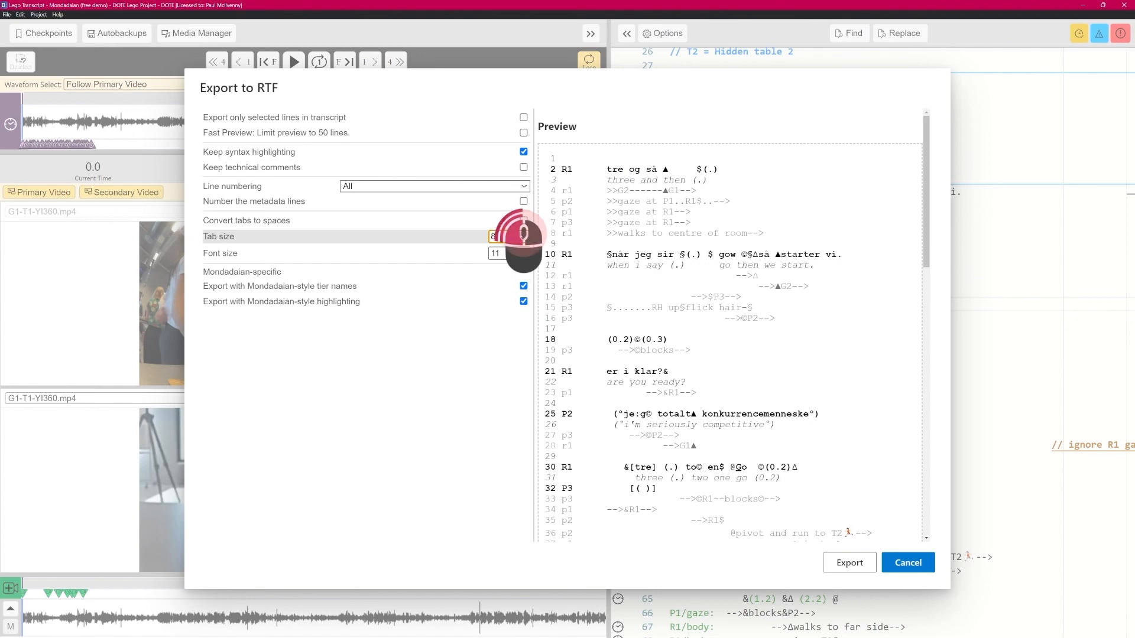